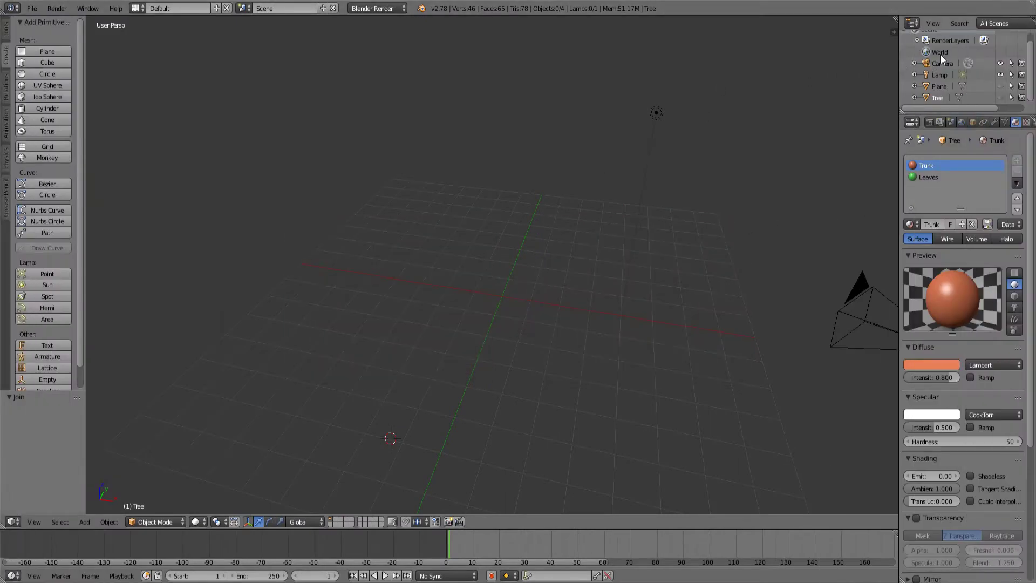
Step: Add a cylinder mesh at the scene centre with 8 vertices
scroll(941, 54, up, 1)
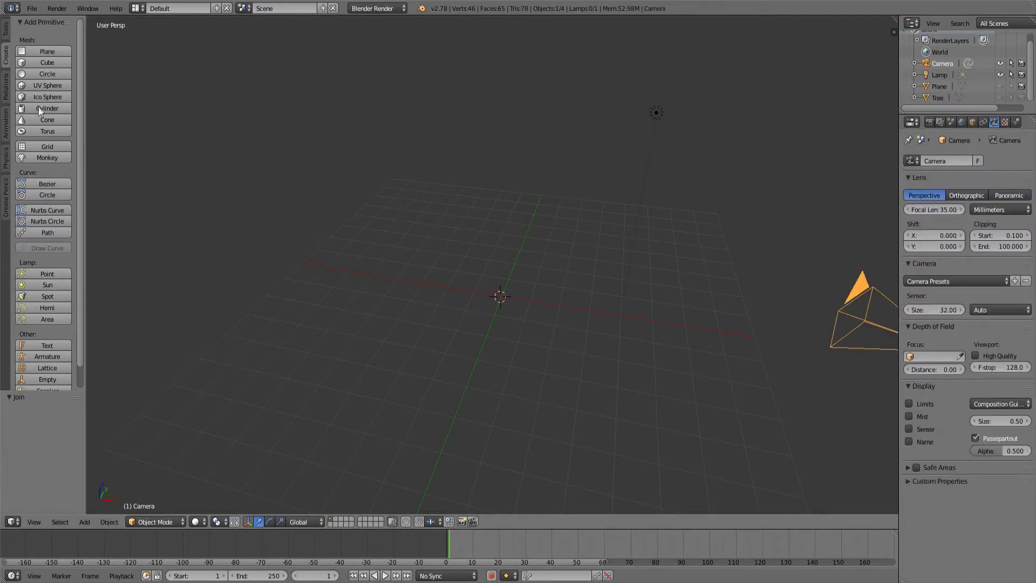
click(39, 109)
click(61, 427)
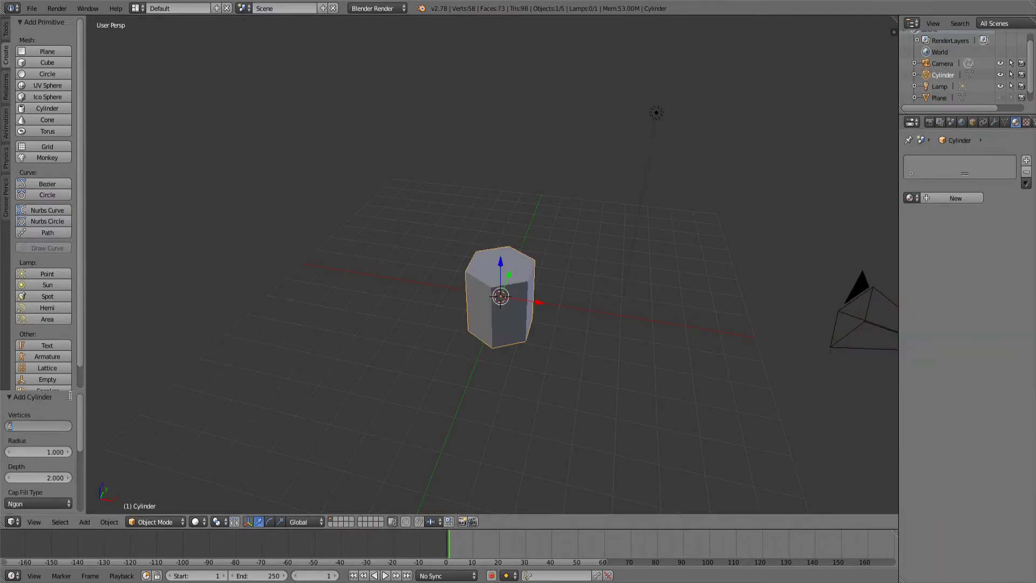
text(8)
key(Return)
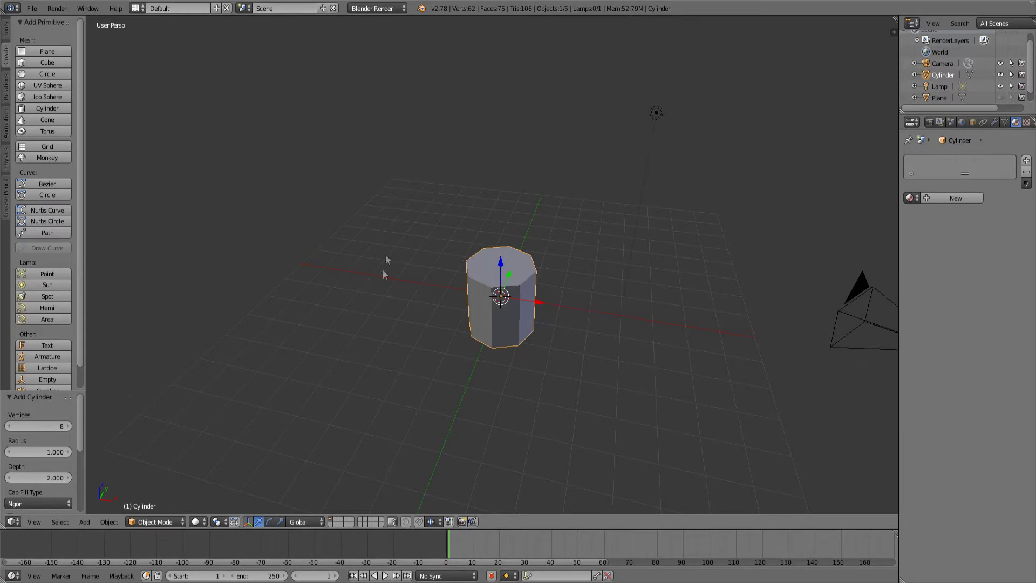
Step: Move the cylinder freehand along its axes, including about 0.48 units along negative X and 1.05 units down Z
scroll(497, 243, up, 4)
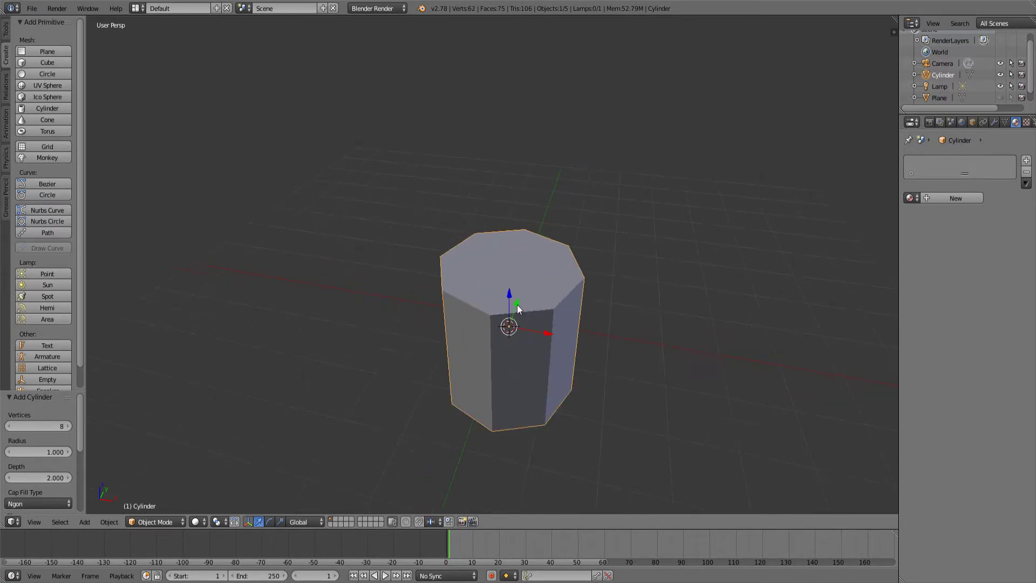
drag(517, 304, 547, 252)
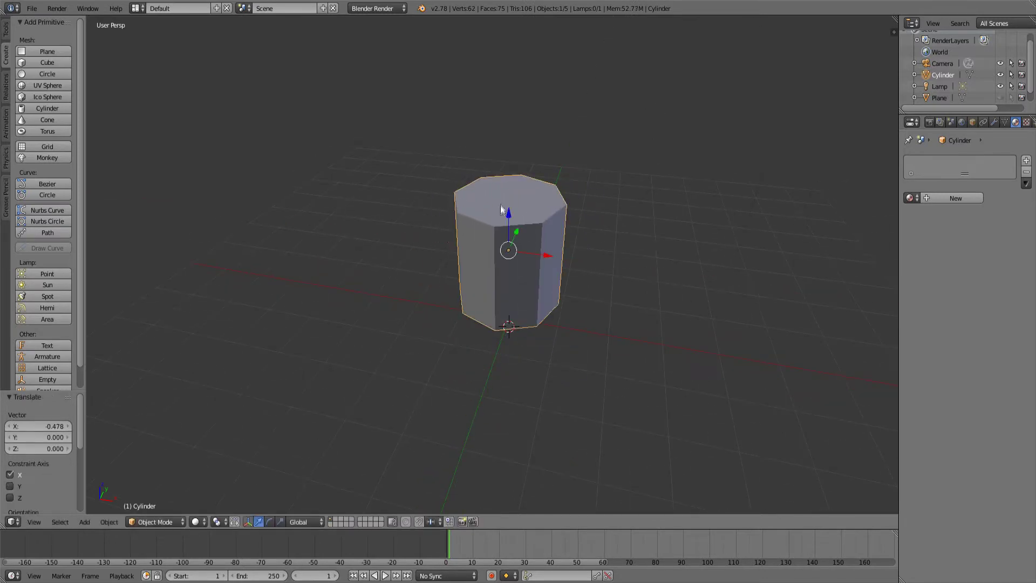
click(501, 204)
drag(508, 218, 511, 293)
middle_drag(512, 293, 504, 264)
Step: Set the cylinder's X, Y and Z location to 0
click(973, 122)
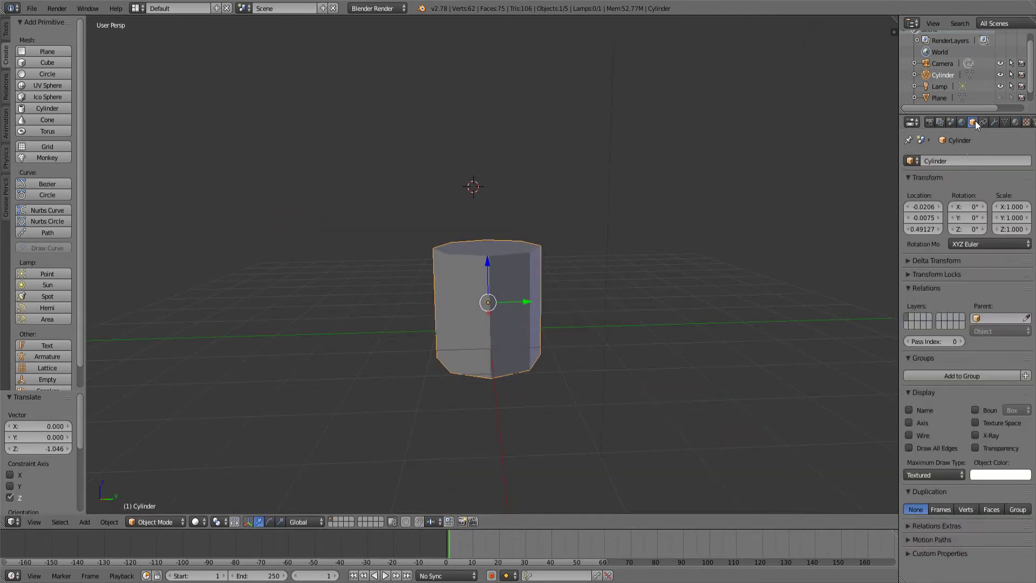
text(0)
key(Tab)
text(0)
key(Tab)
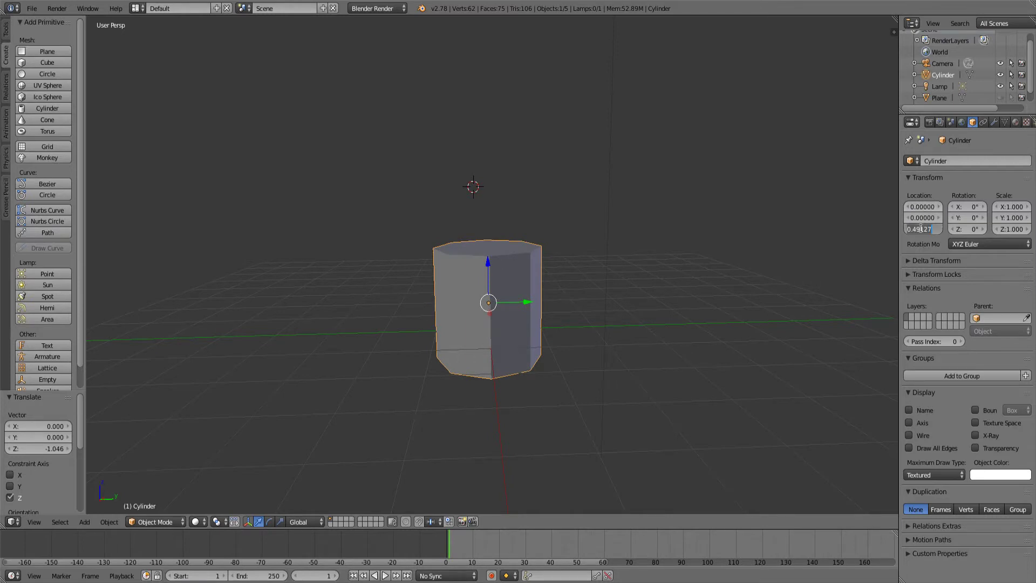
text(0)
key(Return)
Step: Raise the cylinder along Z to about 0.99 so its base rests on the grid floor
key(g)
key(z)
click(488, 234)
middle_drag(488, 234, 481, 254)
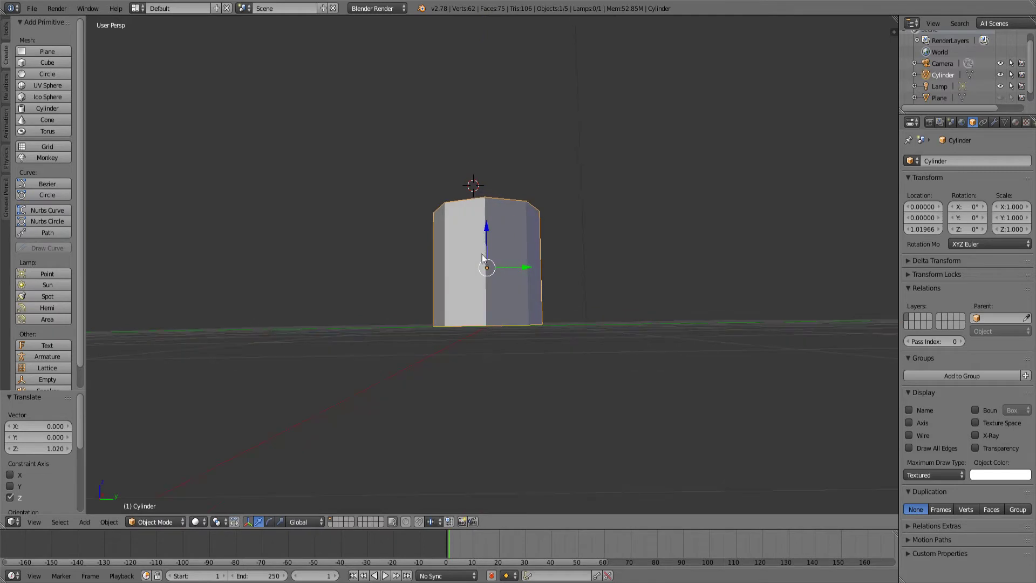
key(g)
key(z)
click(487, 234)
middle_drag(354, 254, 416, 344)
Step: Scale the whole cylinder mesh in Edit Mode by about 0.85 and again by about 1.4
key(Tab)
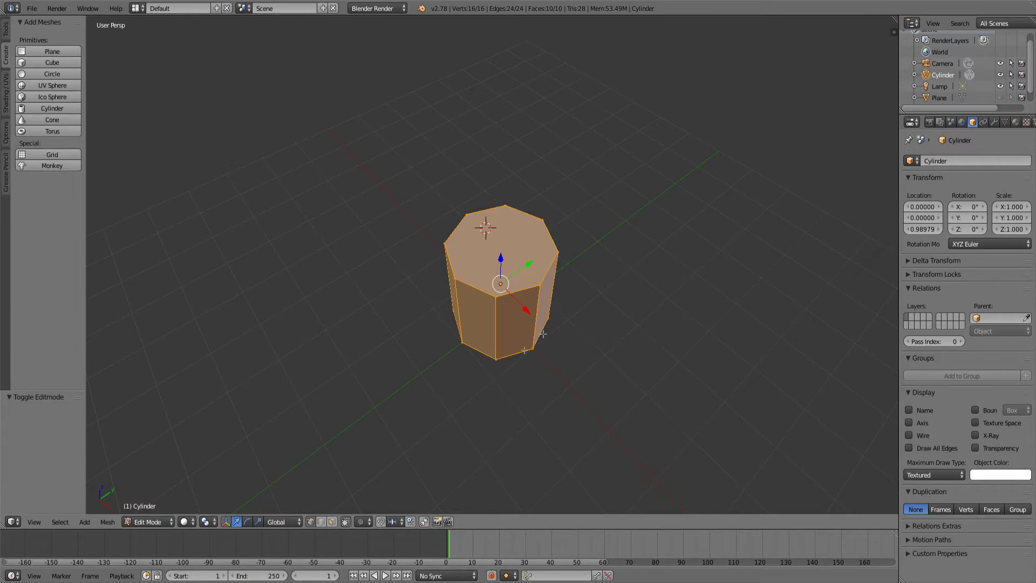
key(s)
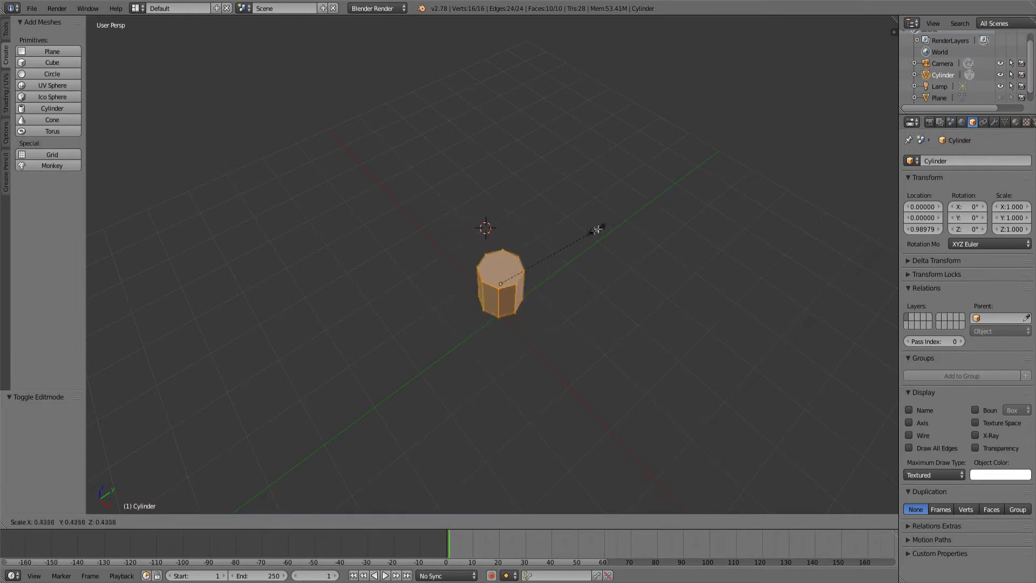
click(676, 168)
middle_drag(602, 282, 536, 220)
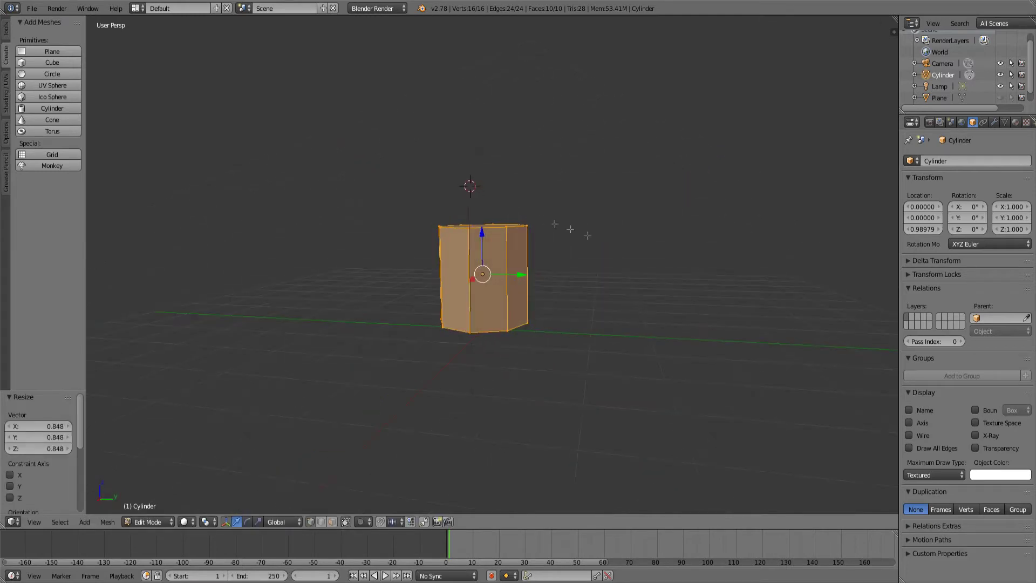
key(s)
click(686, 243)
middle_drag(596, 249, 485, 245)
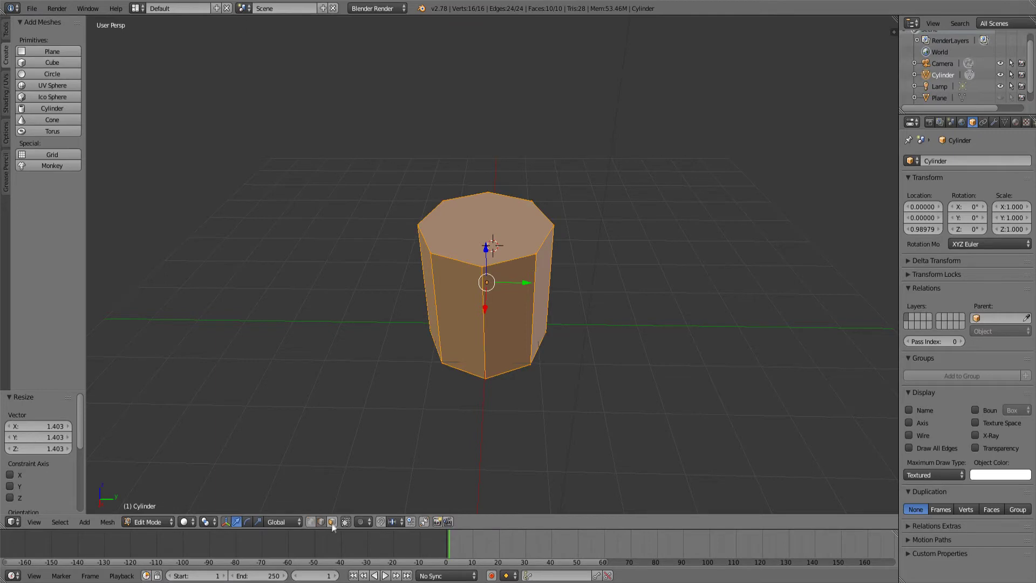
Step: Select only the cylinder's top face and raise it along Z by about 1.95 and a further 2.84 units
right_click(491, 243)
drag(487, 190, 486, 72)
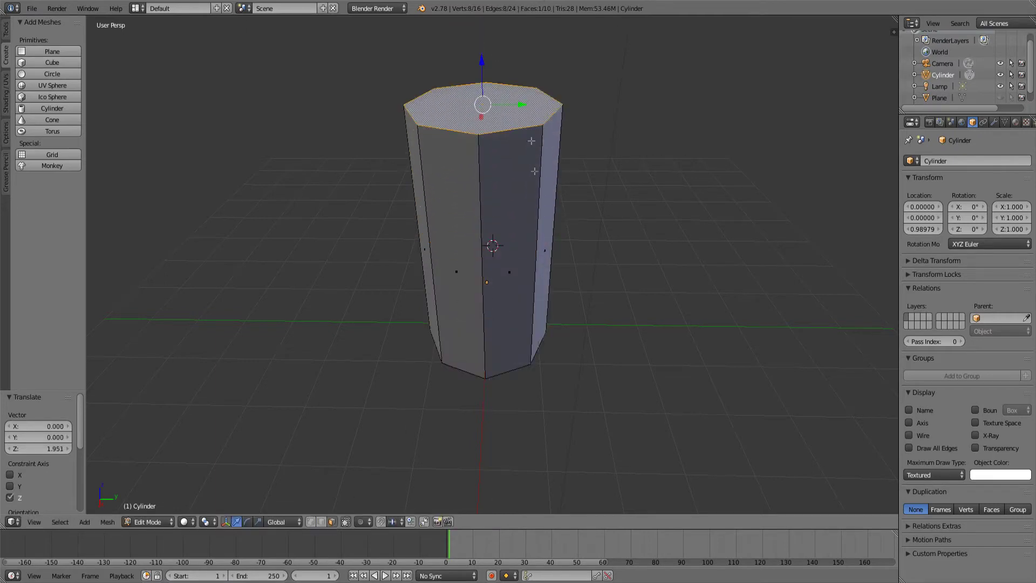
scroll(496, 183, down, 4)
drag(489, 166, 487, 83)
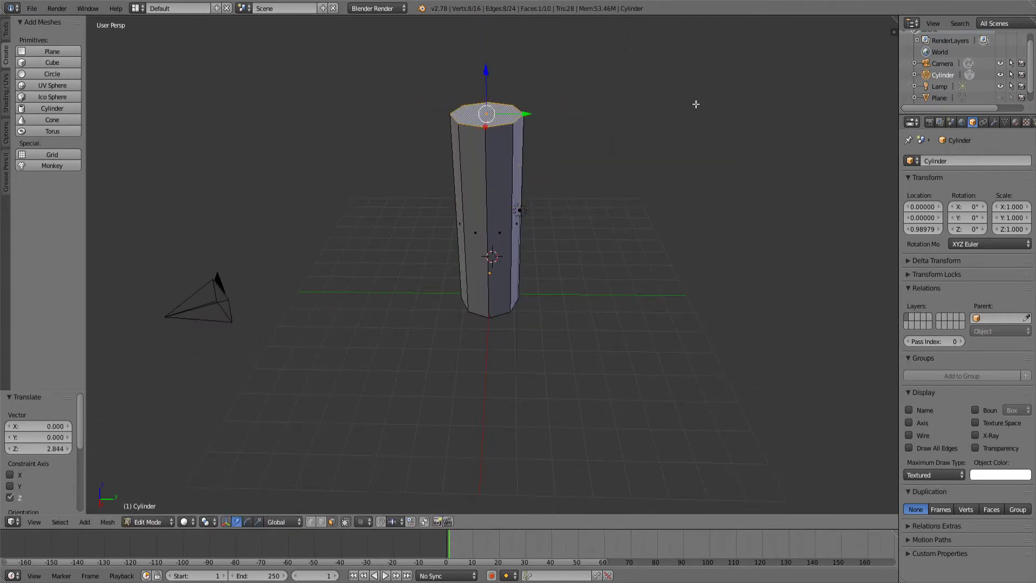
Step: Scale the top face to 0 to taper the cylinder into a point
key(s)
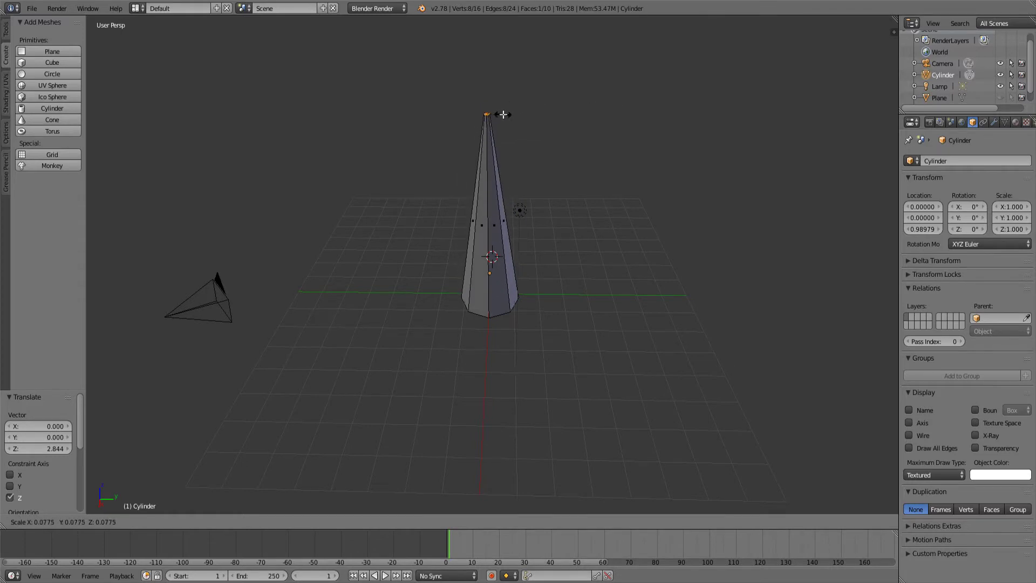
key(0)
key(Return)
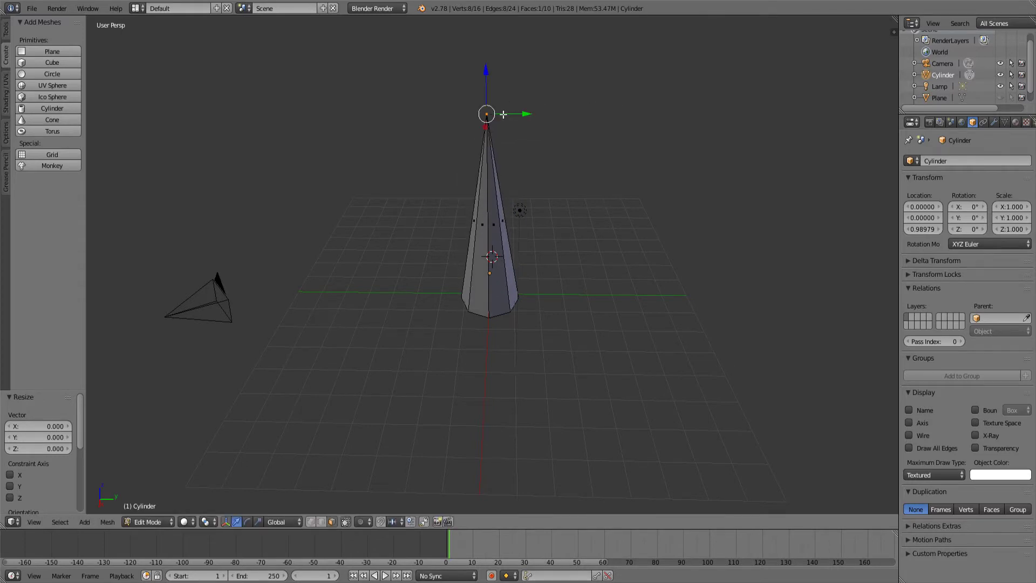
Step: Add five evenly spaced horizontal loop cuts around the cone with Loop Cut and Slide
scroll(438, 271, up, 4)
mouse_move(438, 270)
middle_down()
mouse_move(435, 196)
mouse_move(560, 256)
mouse_move(409, 272)
mouse_move(420, 278)
middle_up()
scroll(559, 256, down, 6)
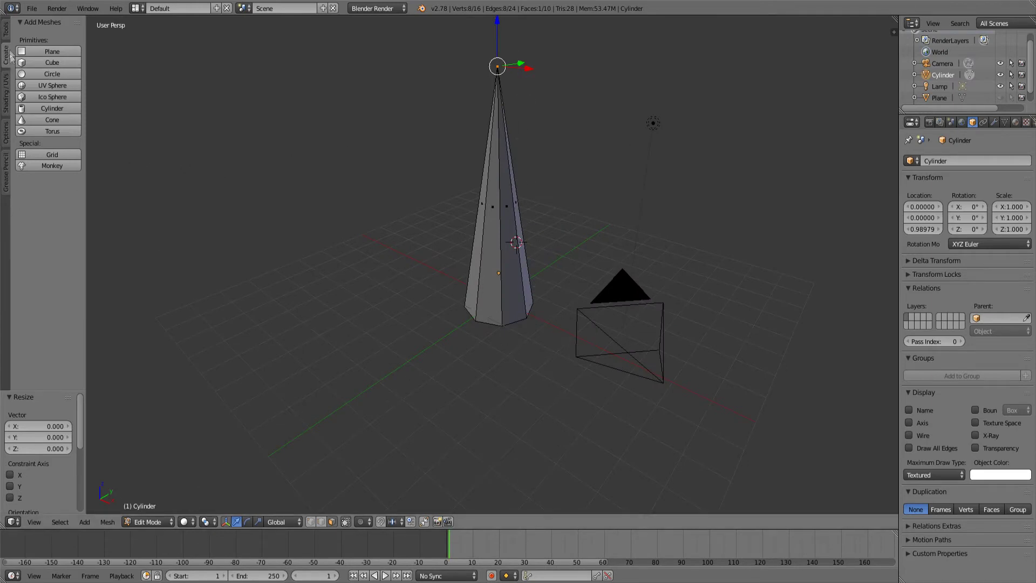
click(7, 32)
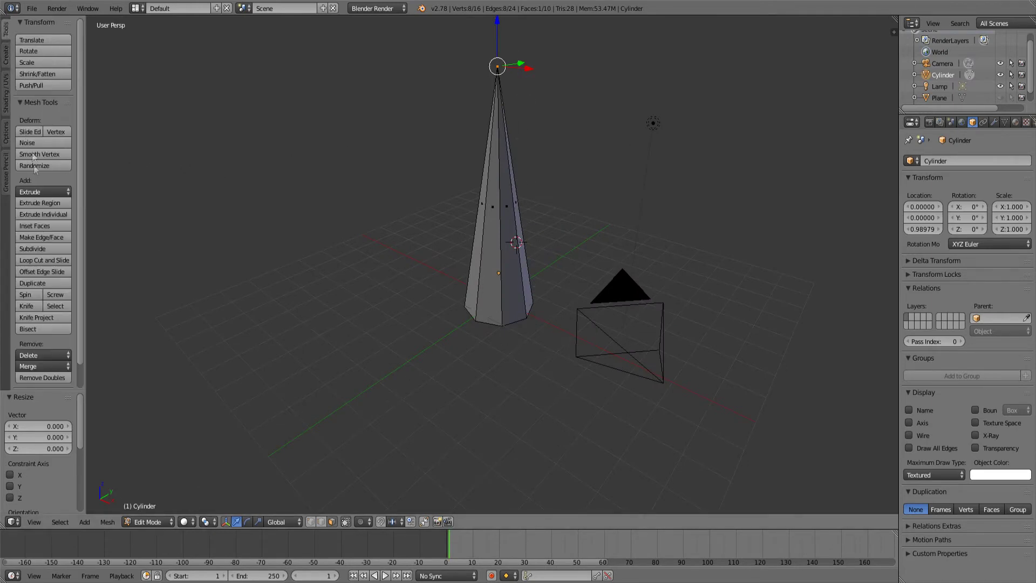
click(47, 259)
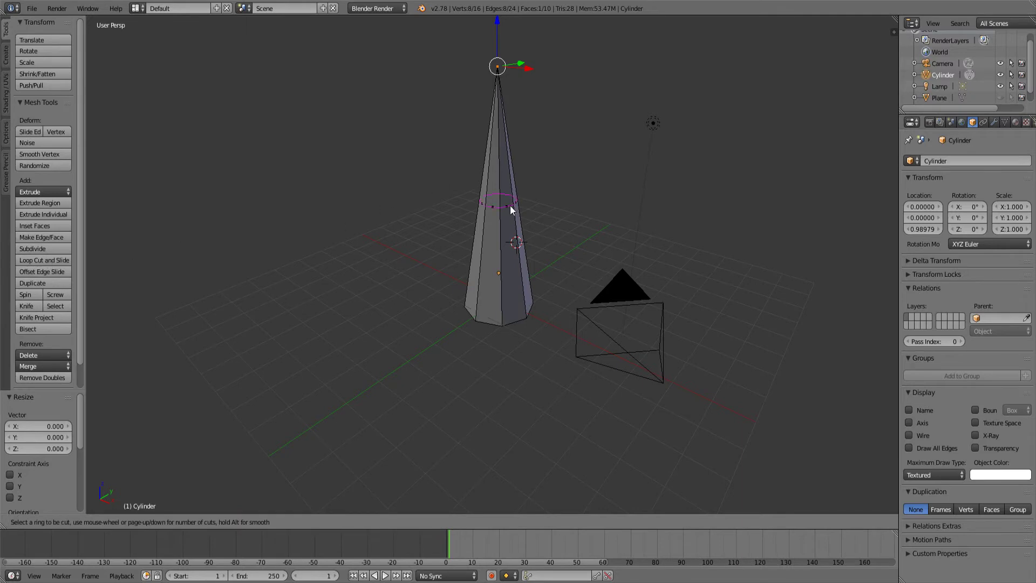
scroll(509, 205, up, 1)
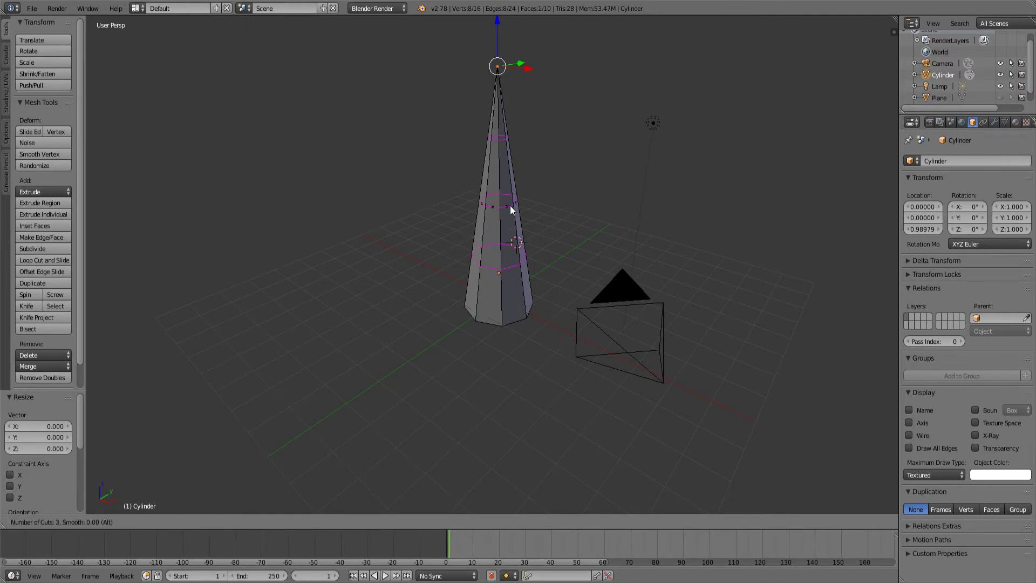
scroll(510, 205, up, 1)
click(510, 205)
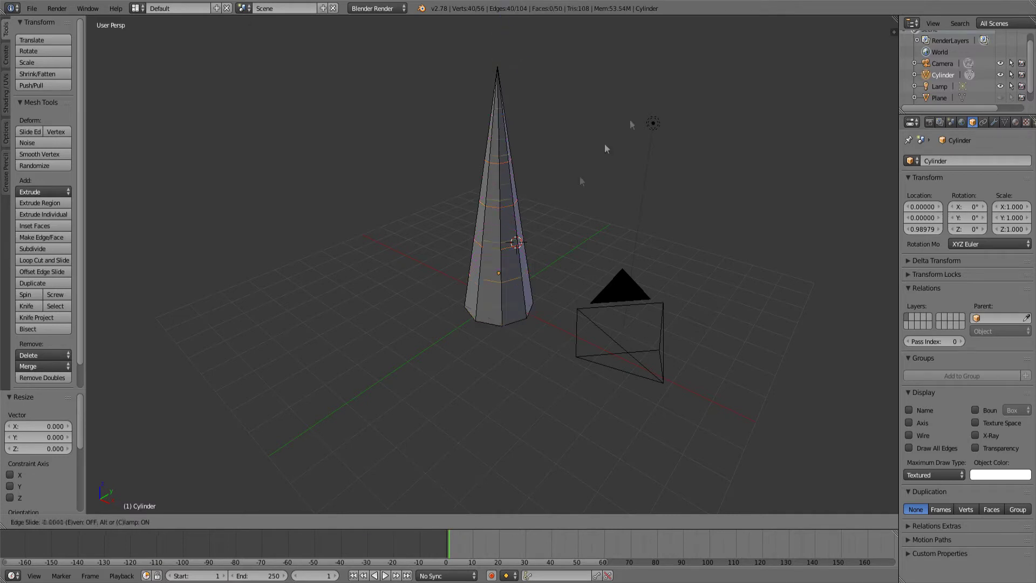
drag(712, 110, 712, 118)
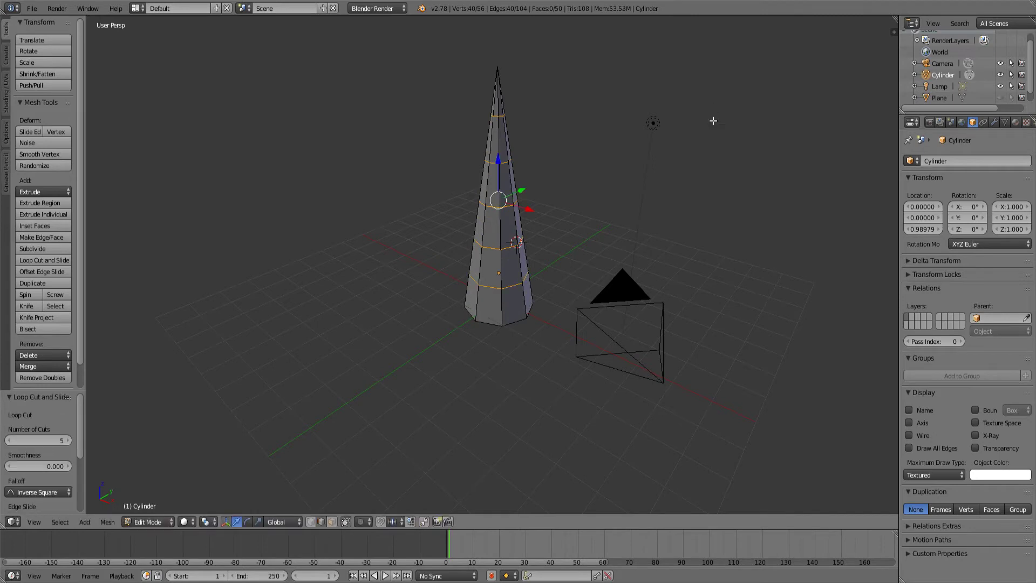
Step: Add an edge loop just above the lowest cut, slide it down against that cut and scale it by about 2.0
middle_drag(613, 226, 696, 170)
scroll(631, 211, up, 4)
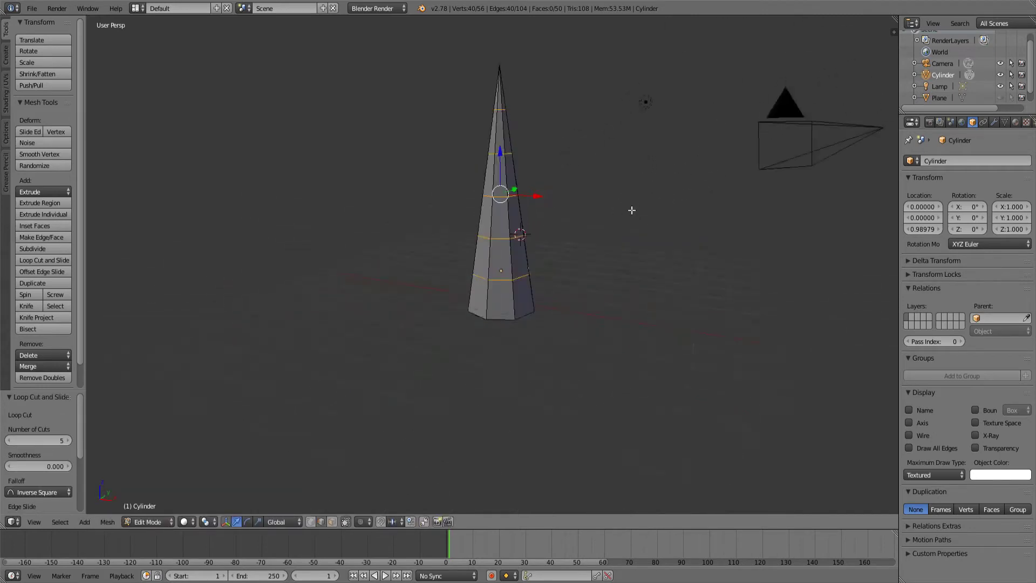
middle_drag(635, 74, 483, 406)
key(ctrl+r)
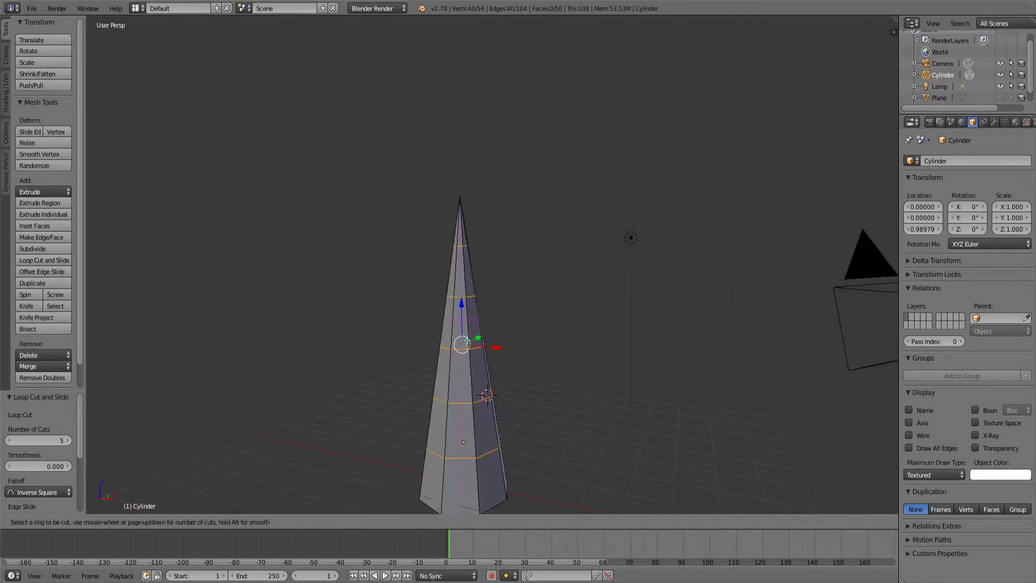
click(465, 426)
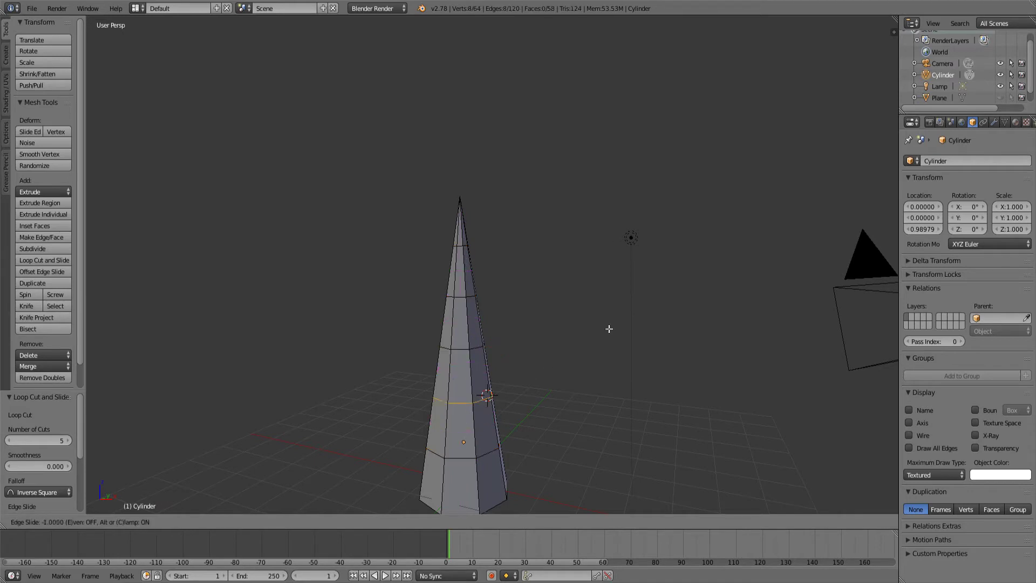
click(655, 75)
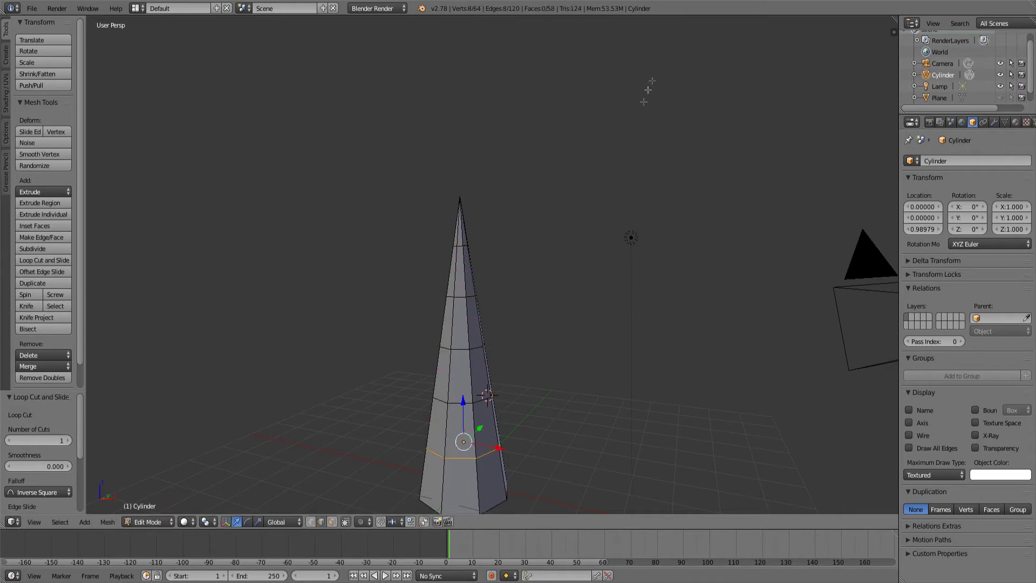
key(s)
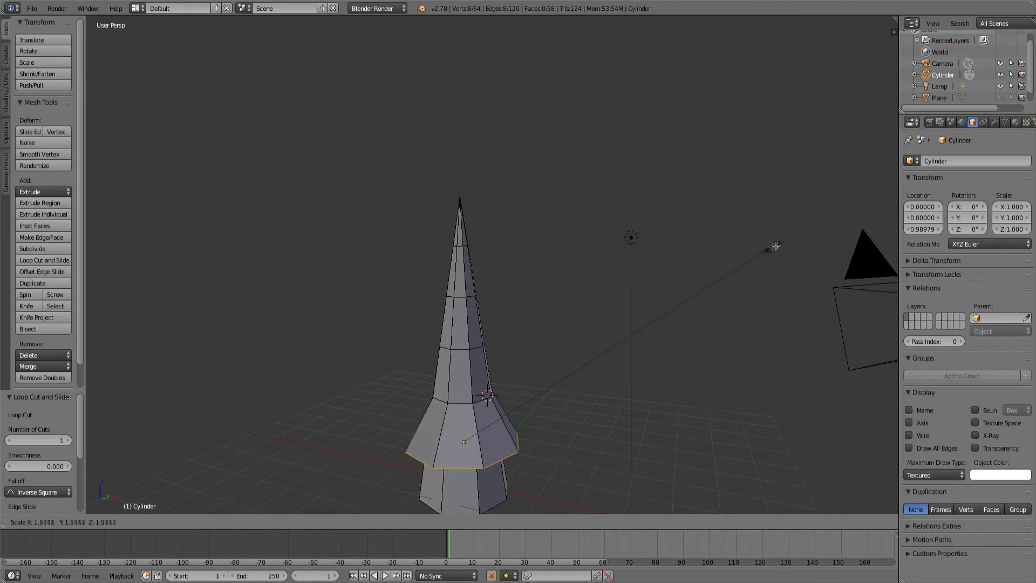
click(868, 190)
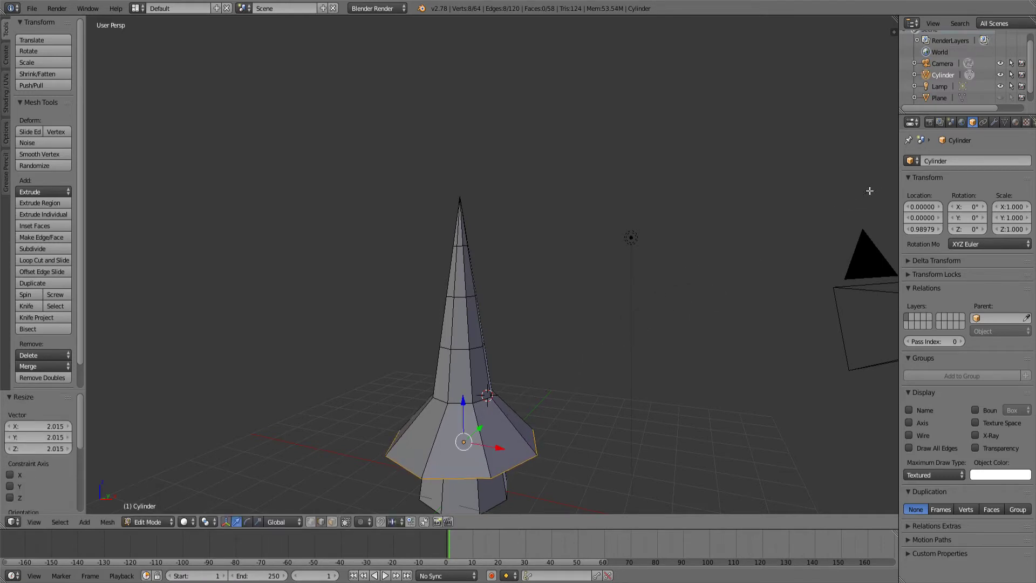
Step: Form the second branch tier with a loop cut slid to the bottom of the next segment and scaled by about 1.9
key(ctrl+r)
click(472, 378)
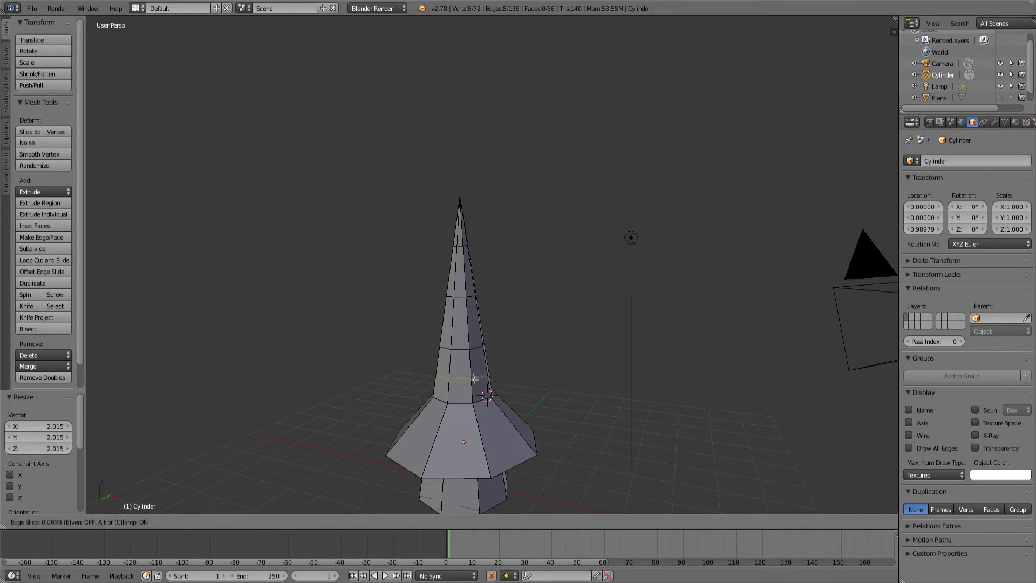
click(481, 410)
key(s)
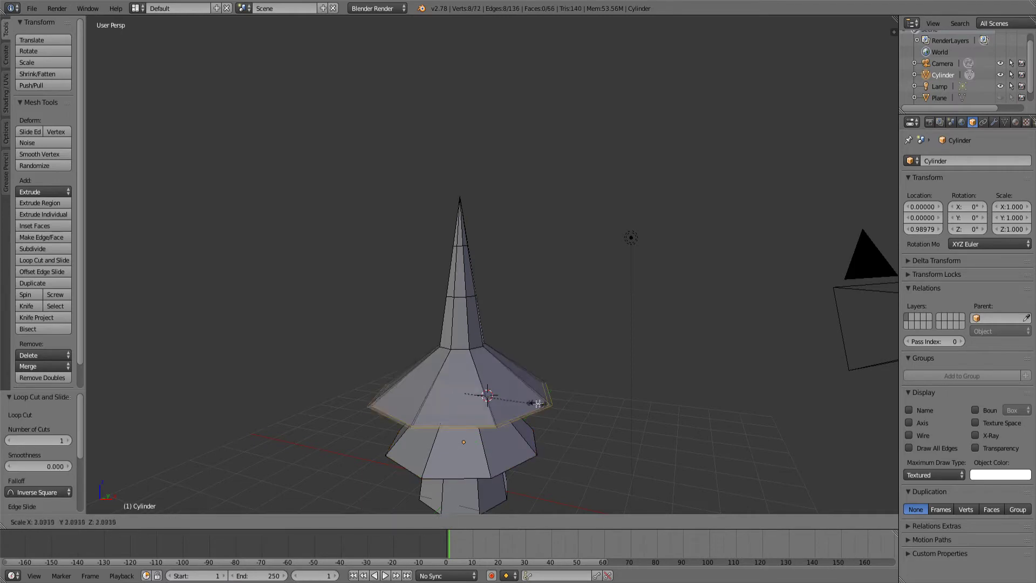
click(501, 415)
Step: Form the third branch tier with a loop cut slid to the bottom of its segment and scaled by about 2.2
key(ctrl+r)
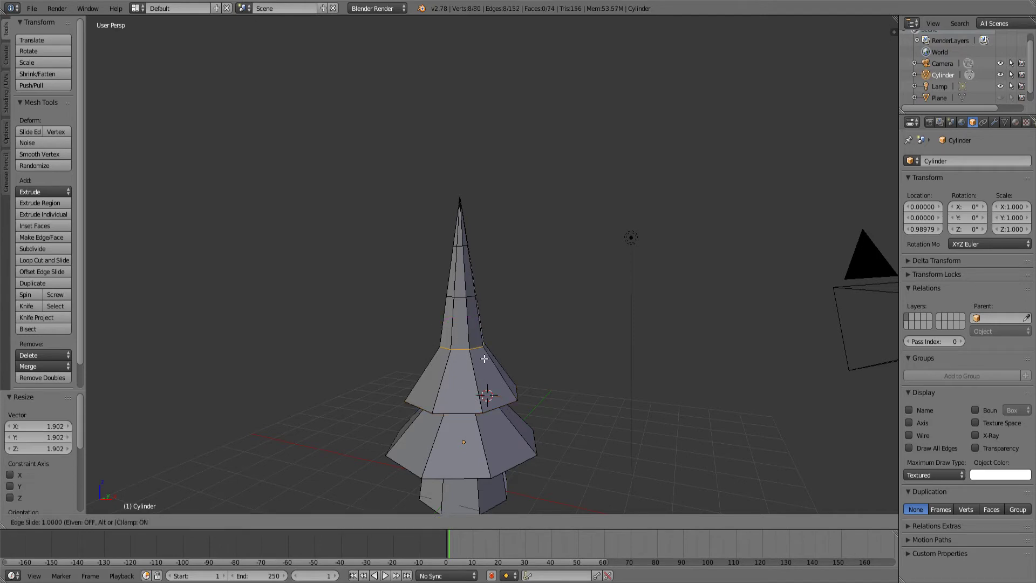
click(477, 352)
click(483, 353)
key(s)
click(517, 354)
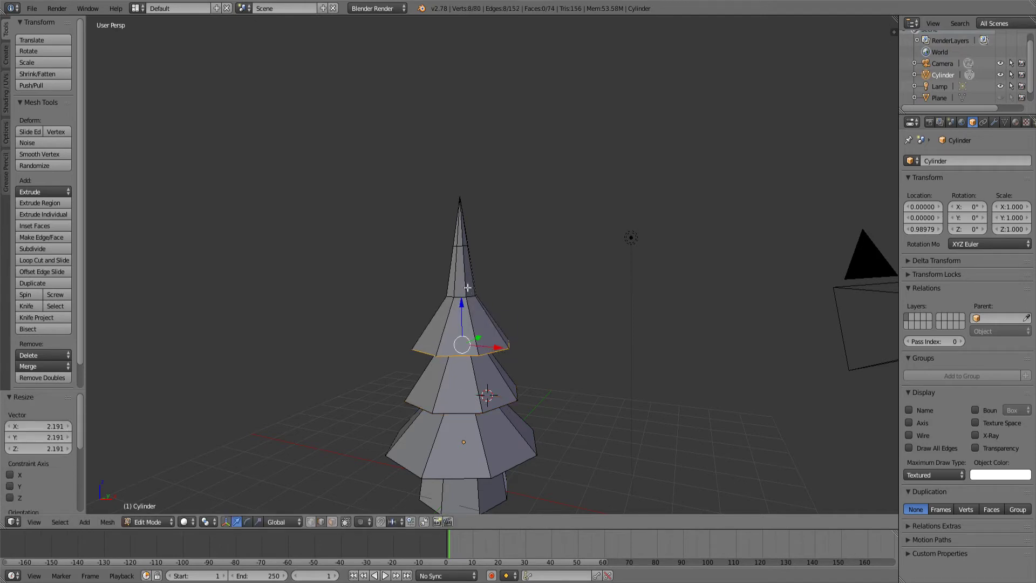
key(ctrl+r)
click(467, 276)
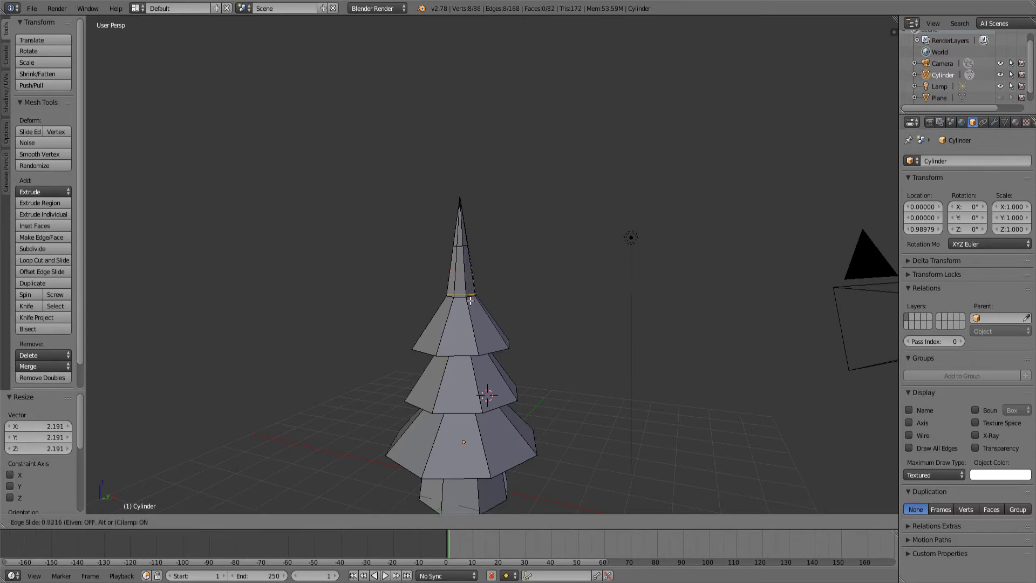
click(470, 301)
key(ctrl+z)
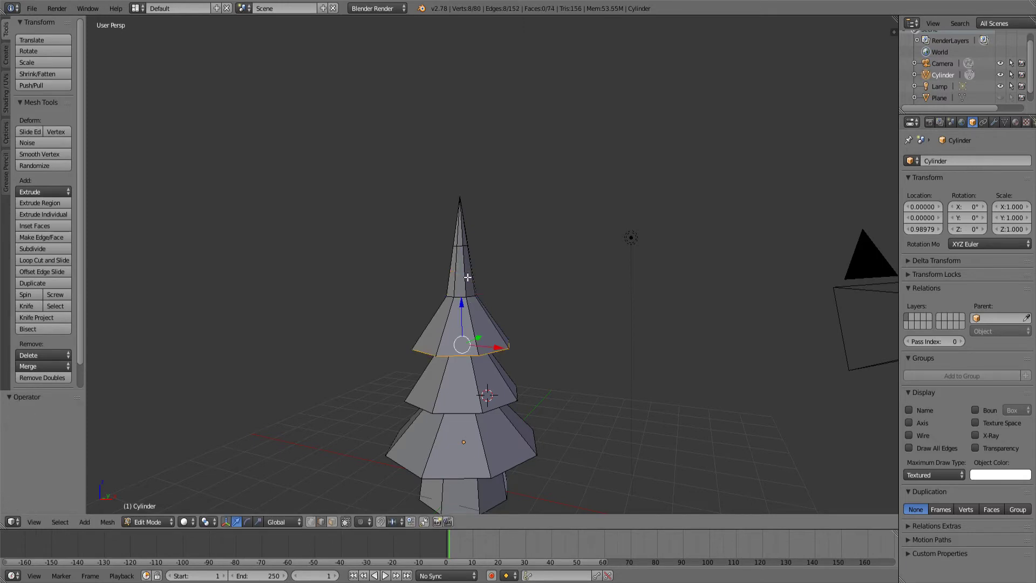
Step: Form the fourth branch tier with a loop cut slid to the bottom of its segment and scaled by about 2.0
key(ctrl+r)
click(468, 277)
click(486, 326)
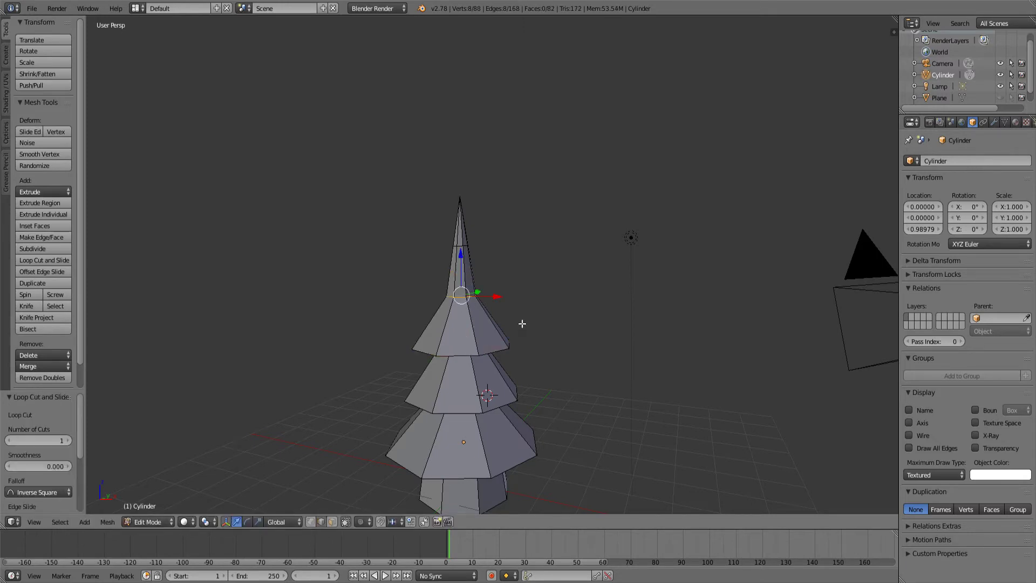
key(s)
click(597, 316)
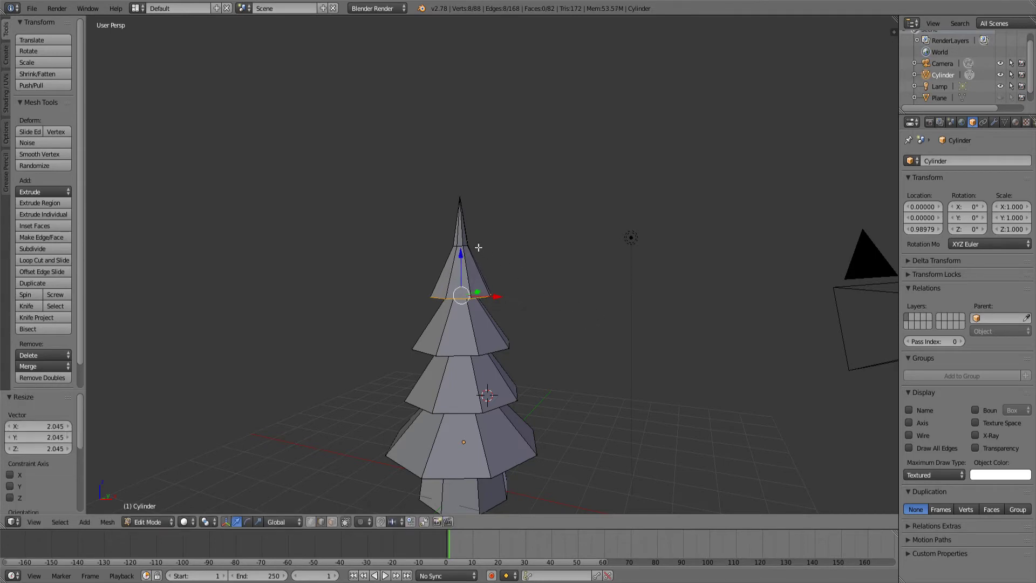
Step: Form the topmost branch tier with a loop cut slid to the bottom of the tip segment and scaled by about 1.8
key(ctrl+r)
click(465, 228)
click(487, 288)
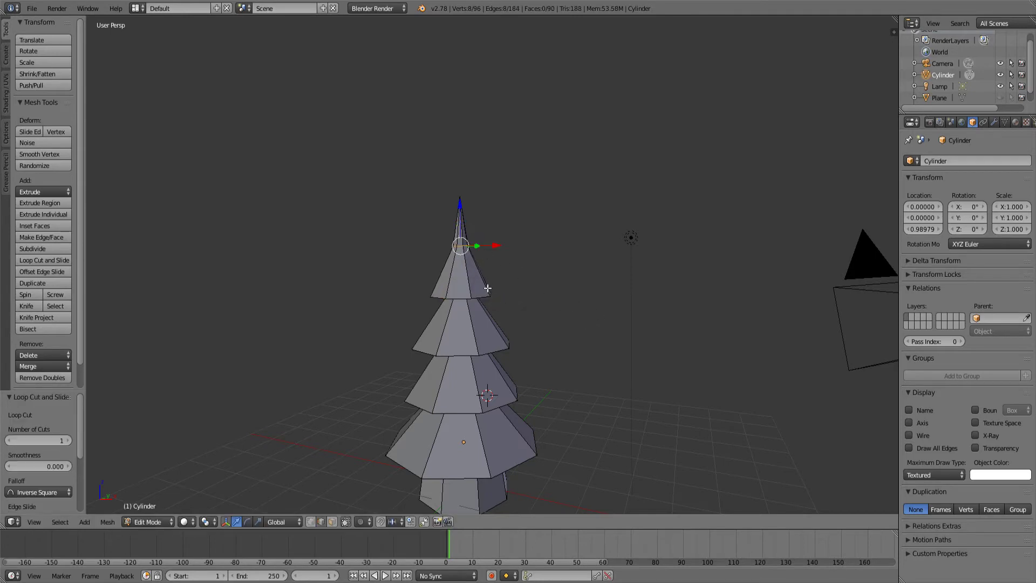
key(s)
click(537, 280)
Step: Select the bottom face of the trunk in face select mode and scale it by about 0.37
middle_drag(537, 280, 431, 349)
middle_drag(451, 450, 450, 404)
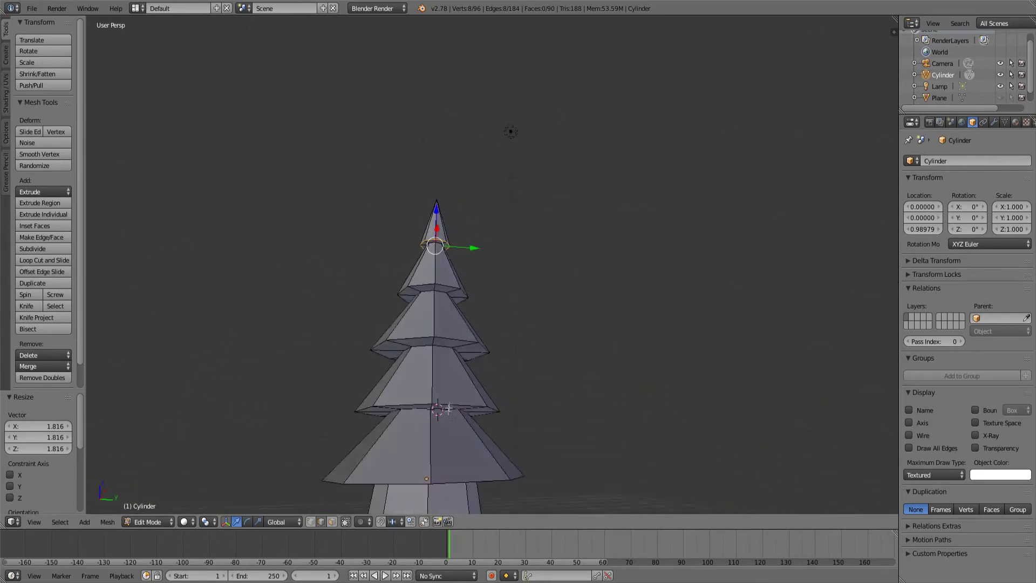
scroll(450, 404, down, 6)
scroll(450, 404, up, 4)
shift+middle_drag(400, 361, 435, 271)
scroll(435, 271, up, 7)
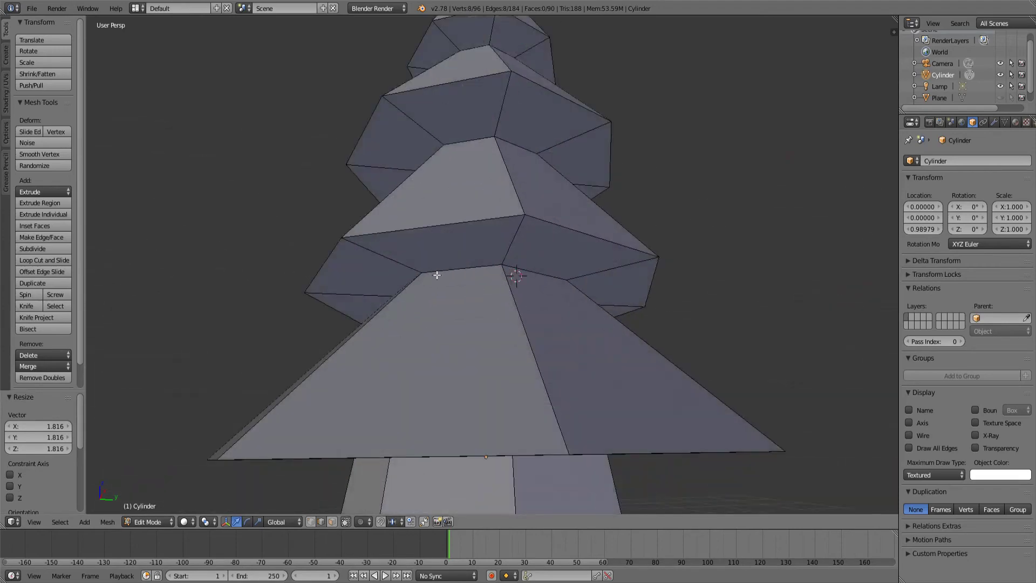
scroll(434, 271, down, 4)
middle_drag(453, 450, 447, 398)
click(332, 522)
middle_drag(410, 299, 440, 270)
right_click(498, 300)
middle_drag(617, 150, 622, 222)
key(s)
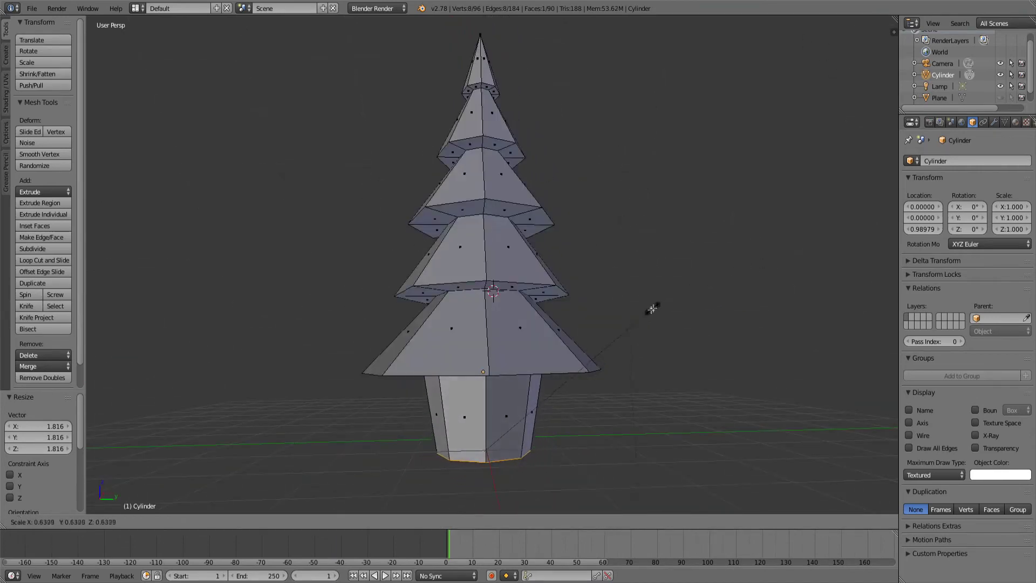
click(575, 361)
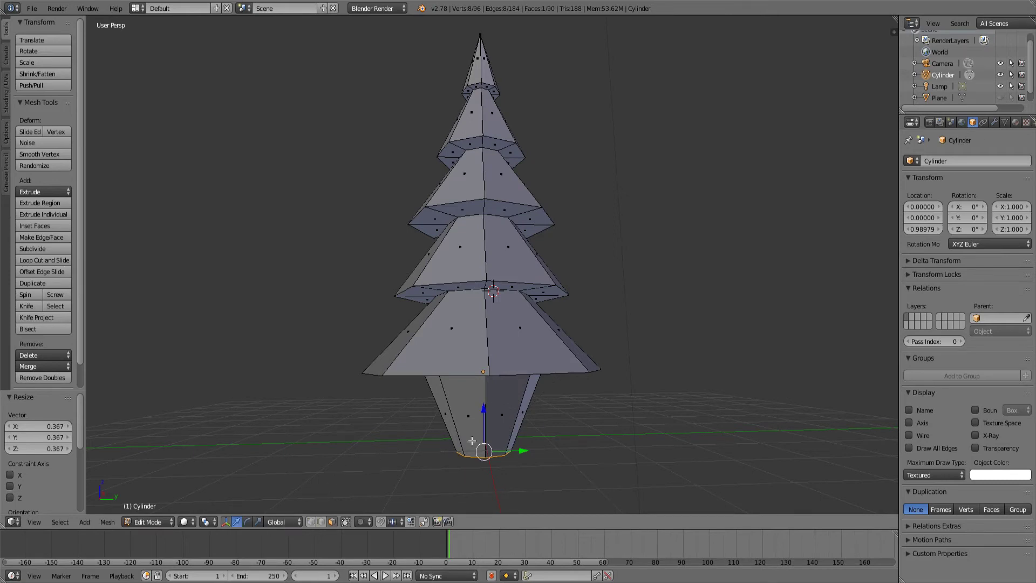
Step: Select all eight edges where the trunk meets the lowest tier and scale the ring by about 0.335
middle_drag(472, 440, 531, 282)
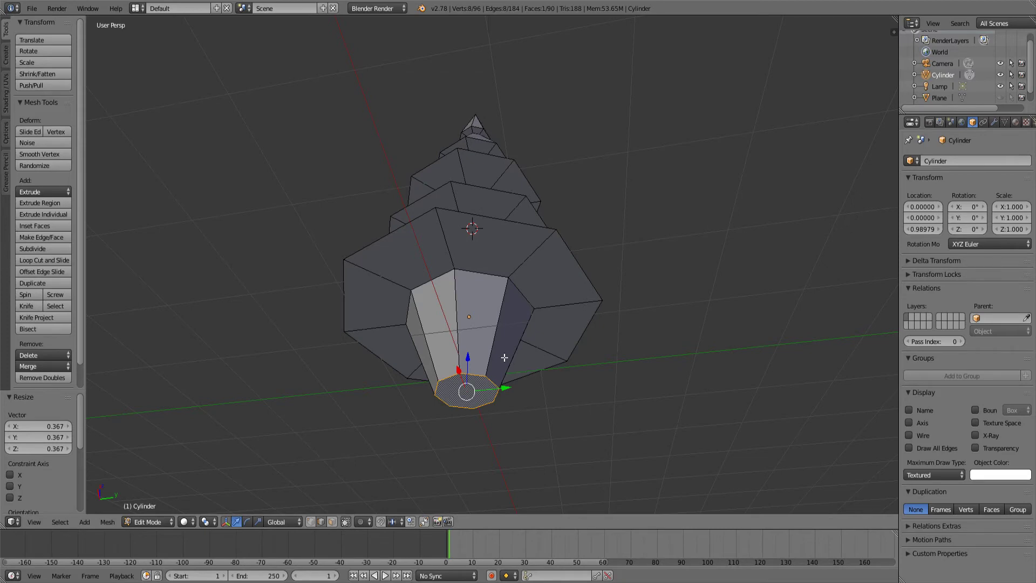
key(KP_Decimal)
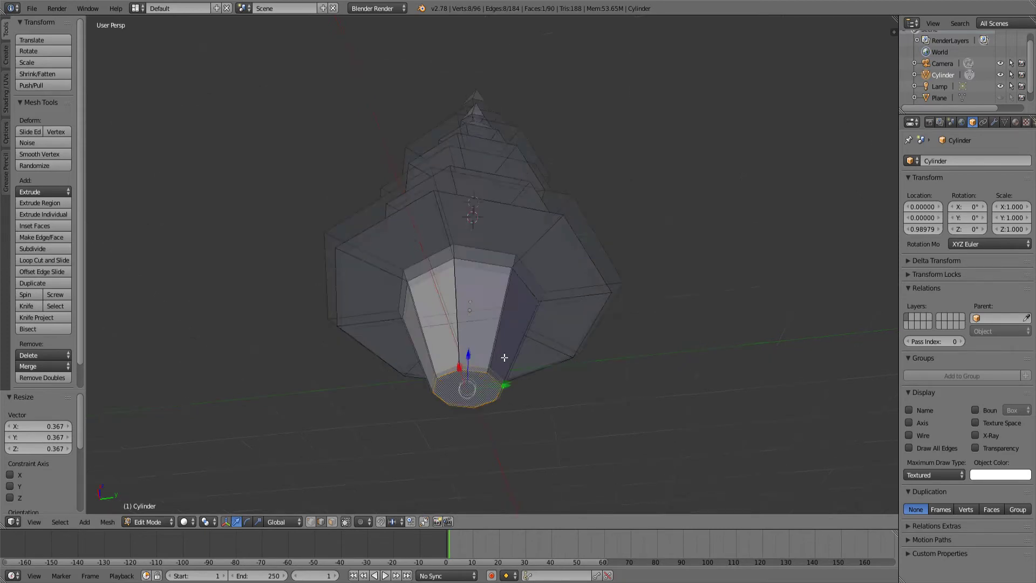
middle_drag(525, 148, 526, 182)
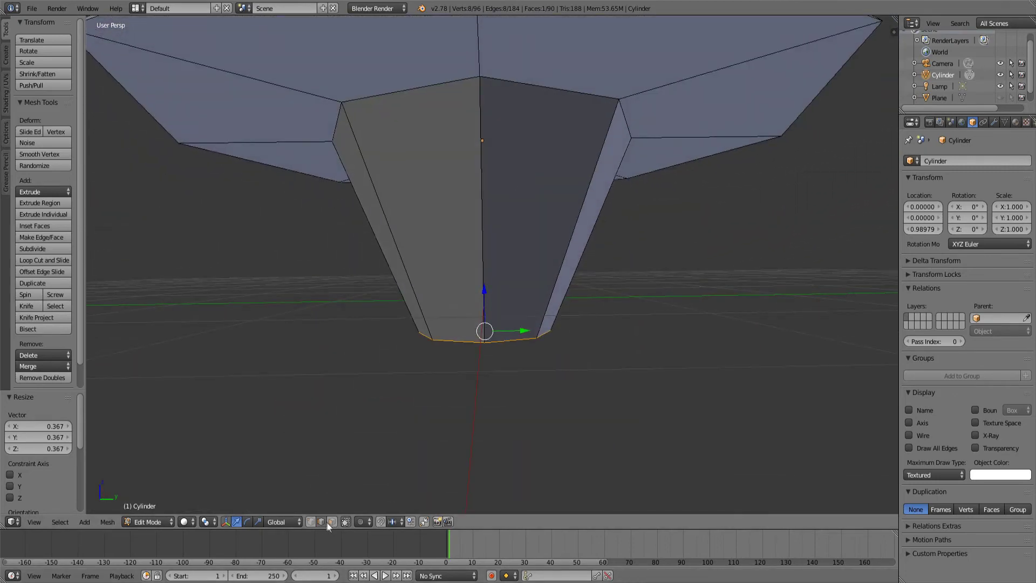
right_click(435, 86)
shift+right_click(520, 85)
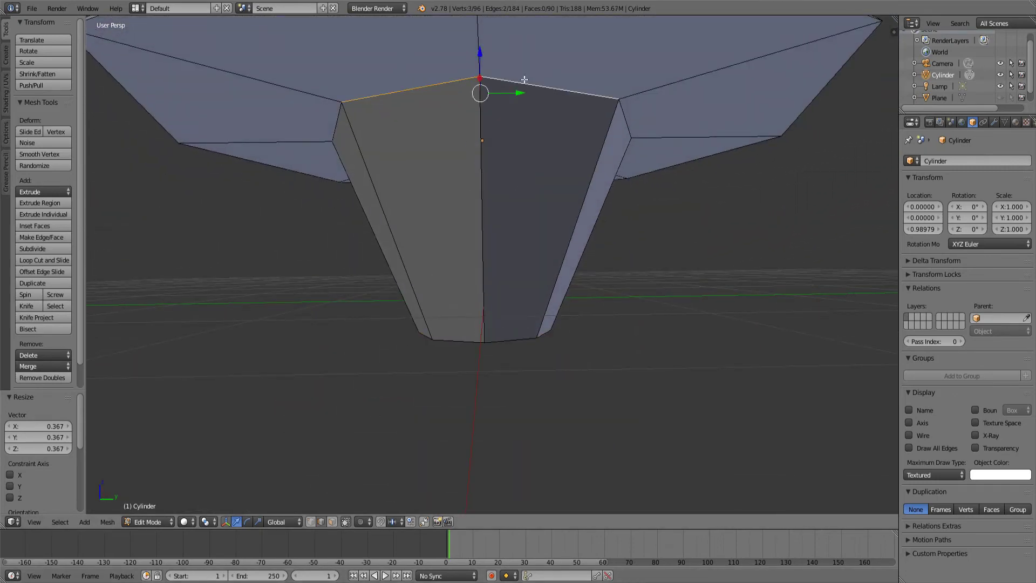
middle_drag(533, 124, 406, 88)
shift+right_click(401, 97)
shift+right_click(614, 102)
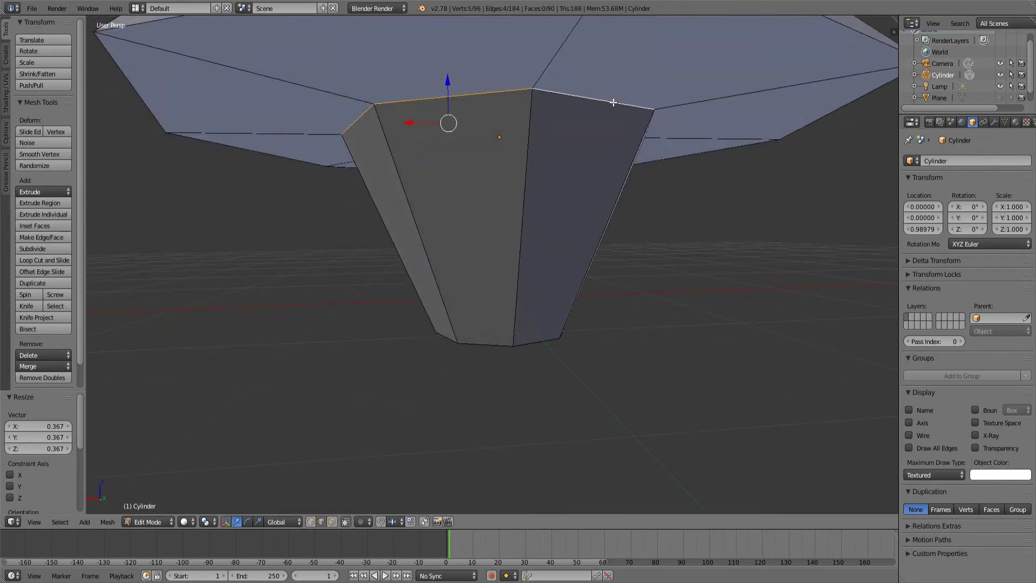
middle_drag(614, 103, 446, 108)
shift+right_click(487, 60)
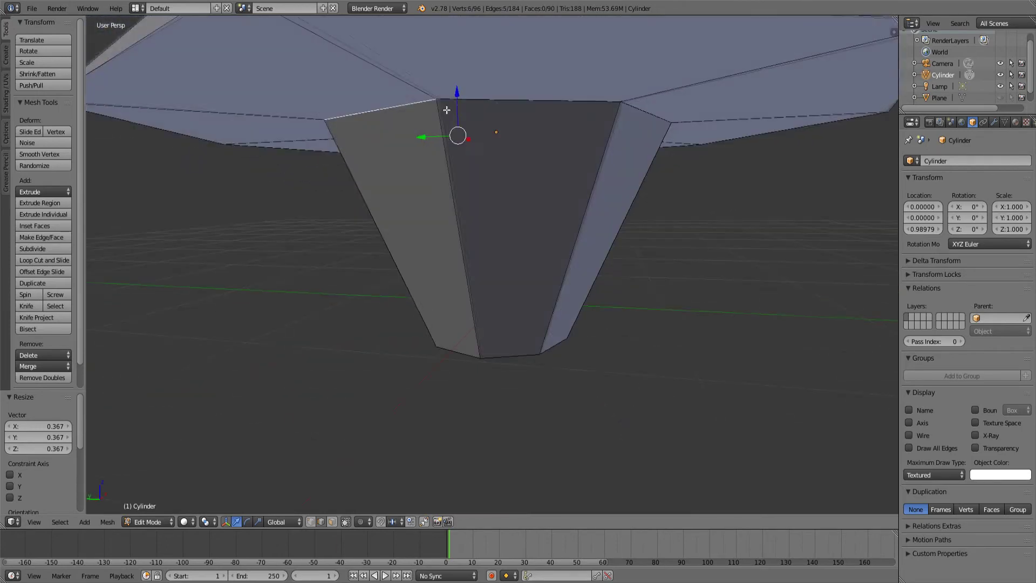
shift+right_click(497, 101)
middle_drag(574, 134, 508, 140)
shift+right_click(477, 103)
shift+right_click(573, 105)
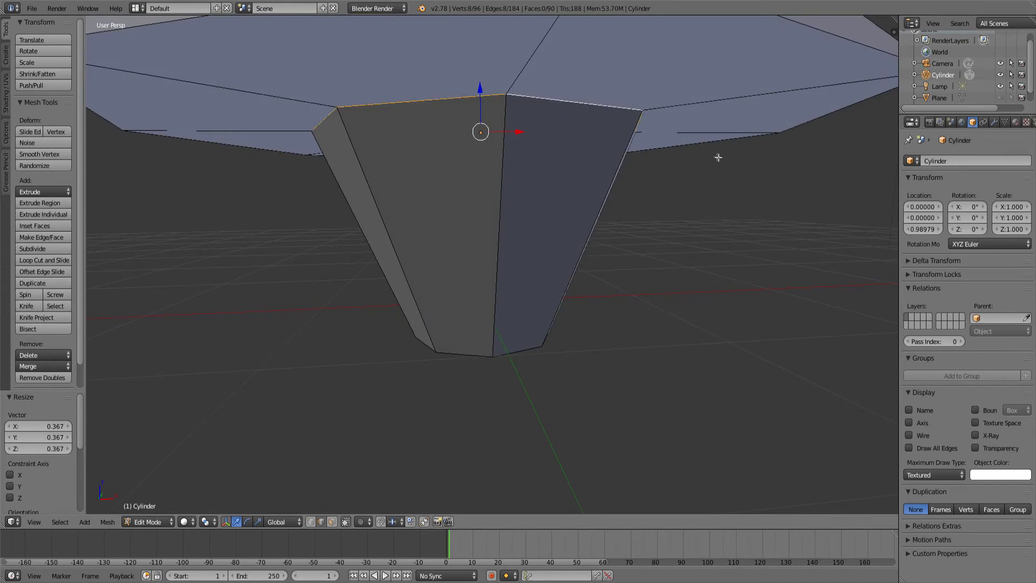
middle_drag(717, 157, 795, 182)
key(s)
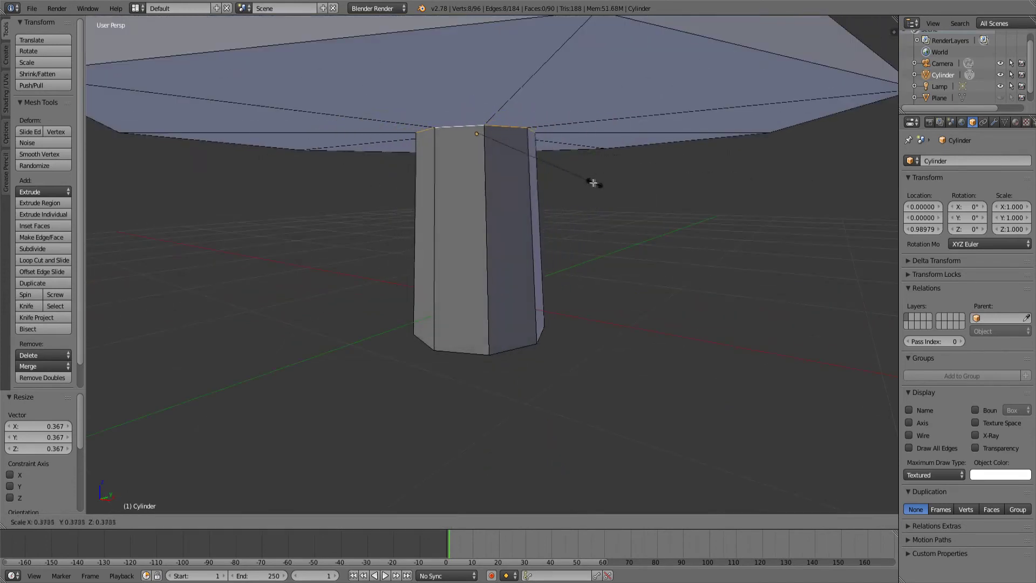
click(582, 182)
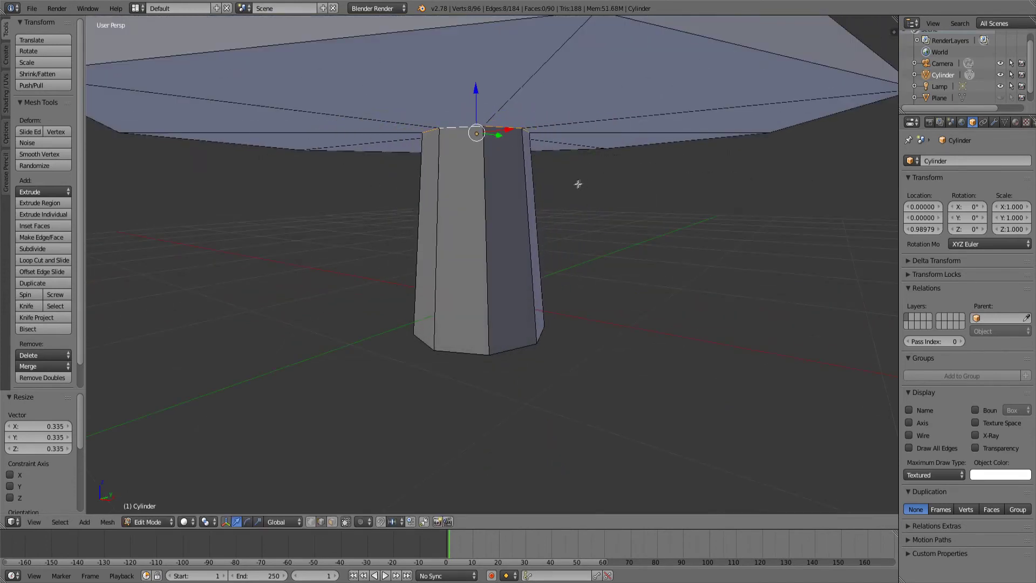
Step: Examine the tree's overall shape through the camera view and from several sides
scroll(578, 184, down, 6)
middle_drag(570, 146, 533, 170)
scroll(492, 158, down, 5)
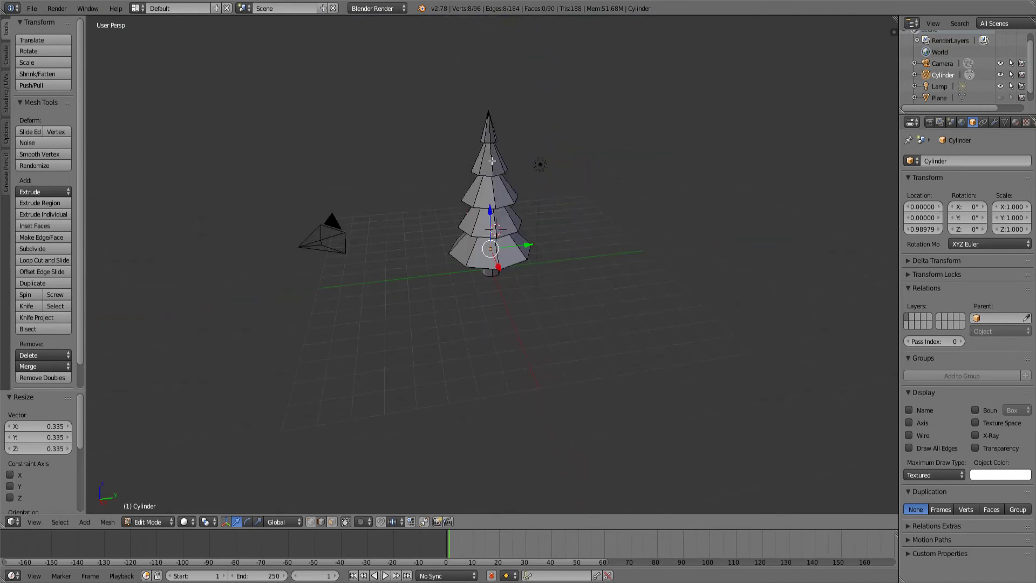
key(KP_0)
key(KP_0)
middle_drag(532, 190, 428, 297)
scroll(426, 297, up, 3)
shift+middle_drag(621, 111, 591, 216)
scroll(591, 216, down, 2)
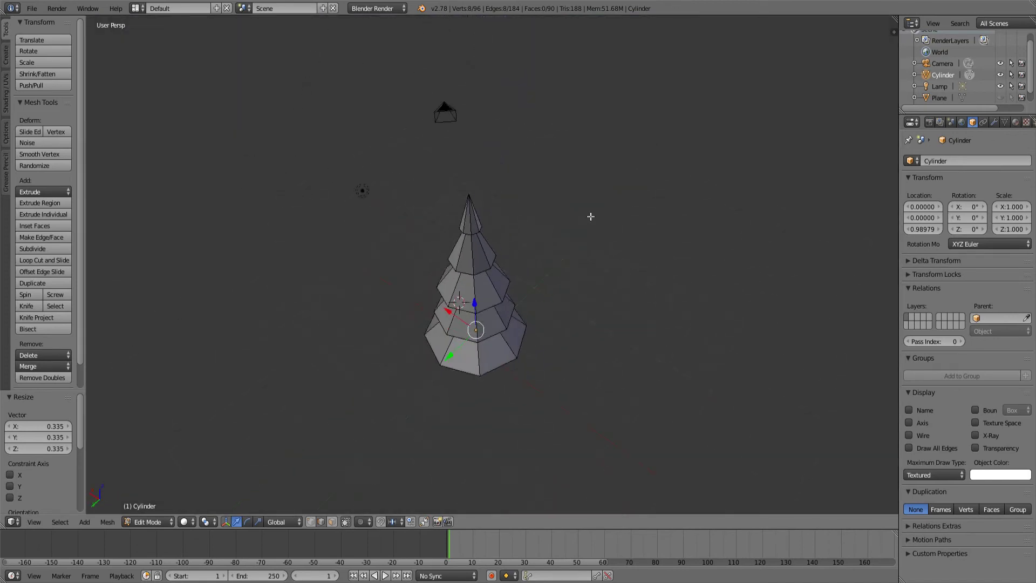
middle_drag(587, 264, 497, 227)
scroll(497, 227, up, 2)
shift+middle_drag(371, 232, 455, 254)
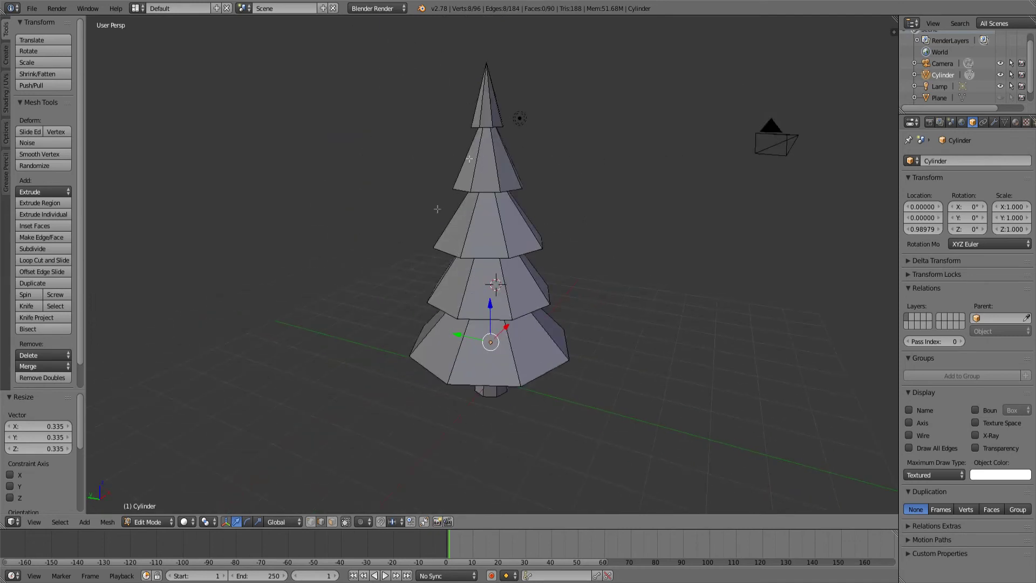
click(186, 521)
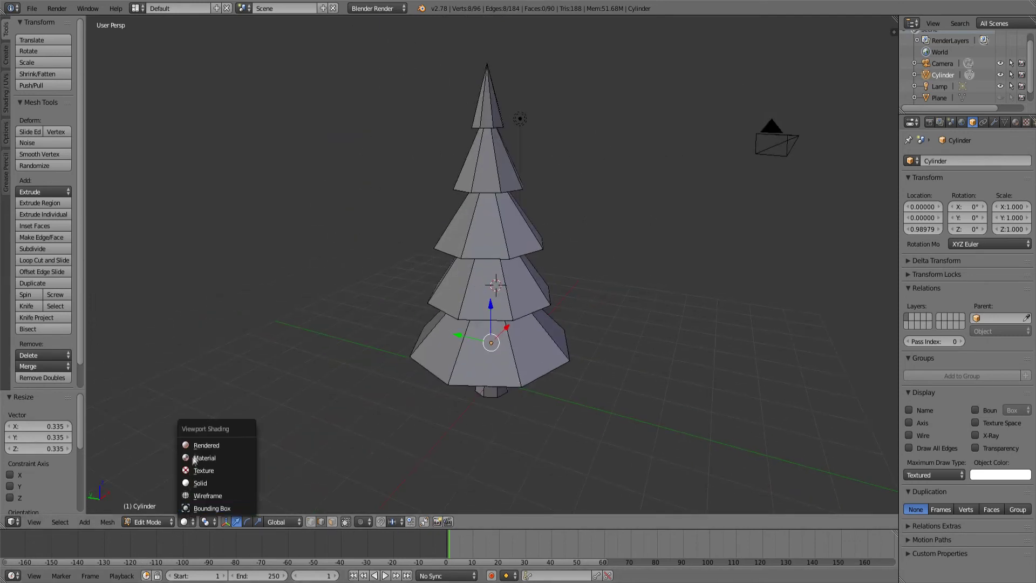
click(185, 522)
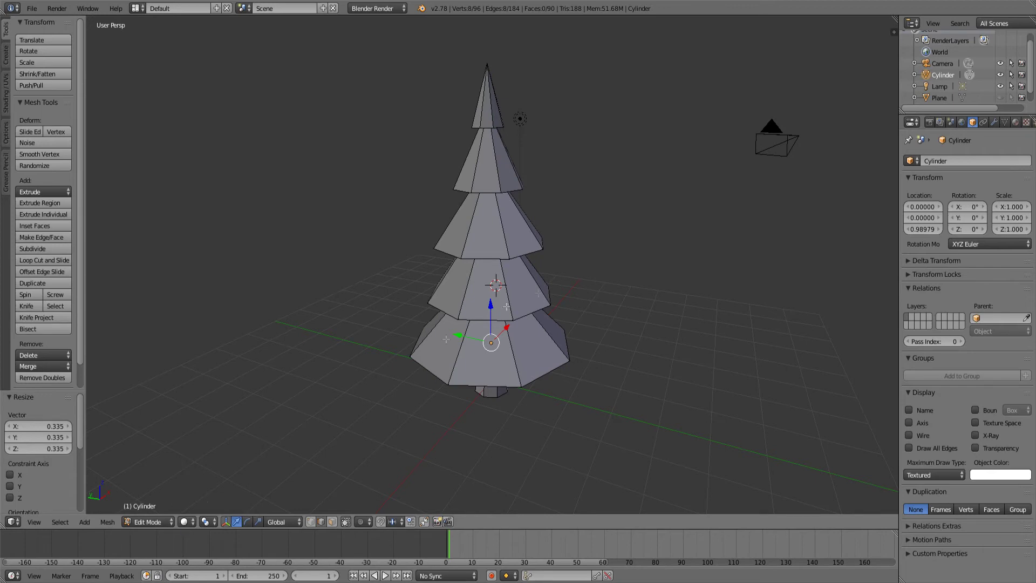
Step: Select the whole tree mesh and create a new material for it named Leaves
middle_drag(666, 312, 645, 301)
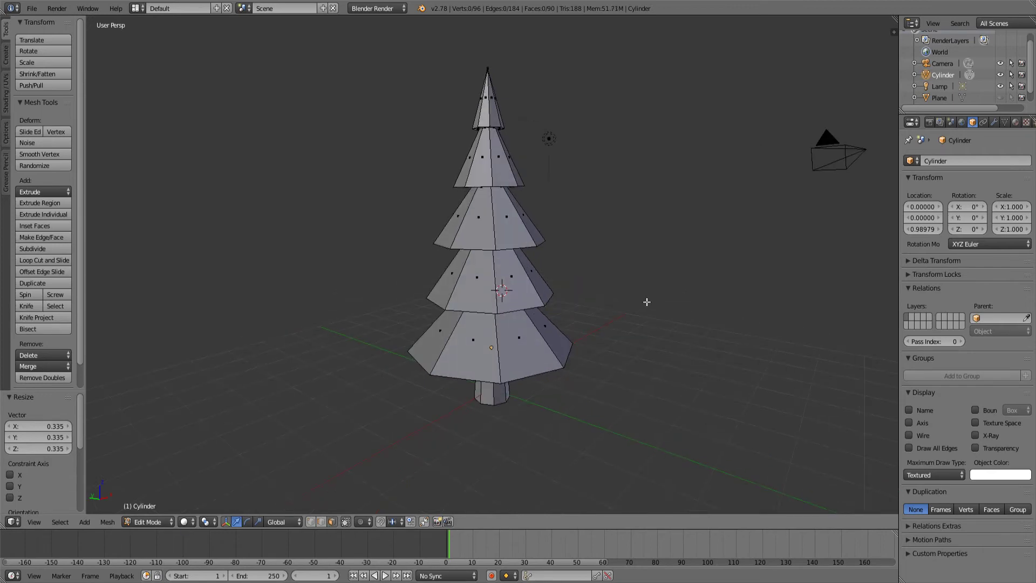
key(a)
click(1015, 122)
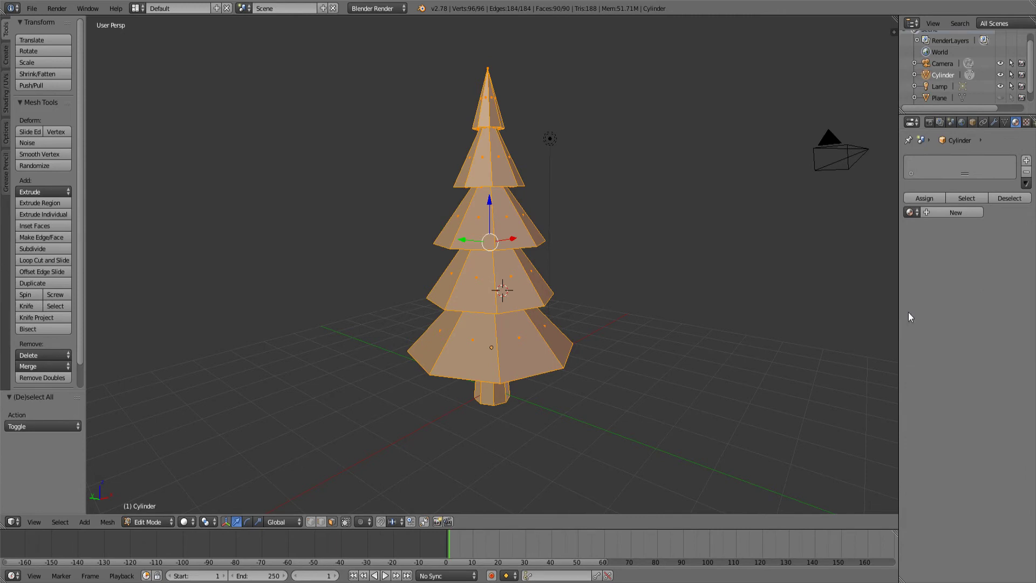
click(1025, 161)
click(953, 212)
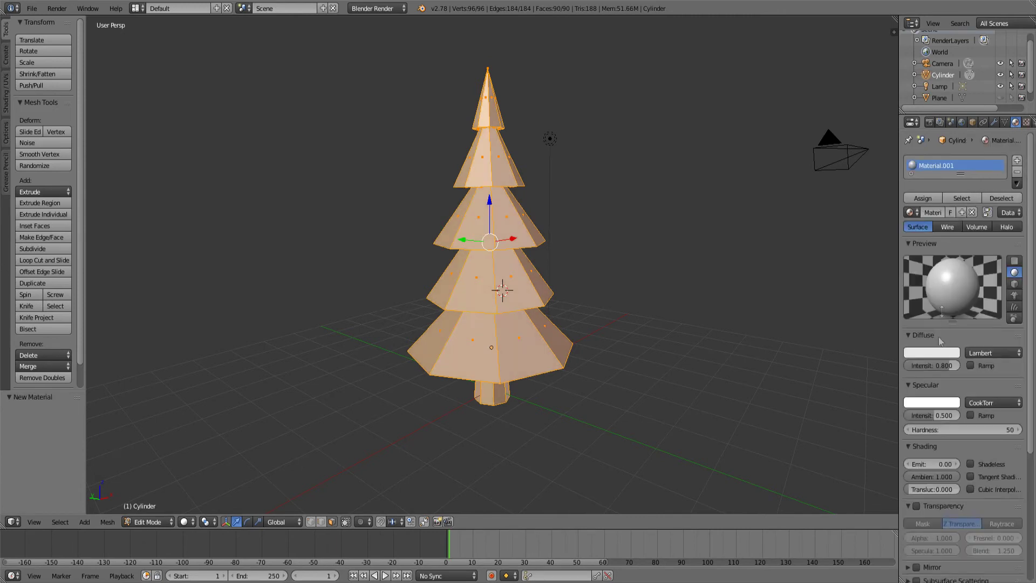
double_click(948, 165)
text(Leaves)
key(Return)
Step: Set the Leaves diffuse colour to dark green, about R 0.109, G 0.267, B 0.013
click(941, 356)
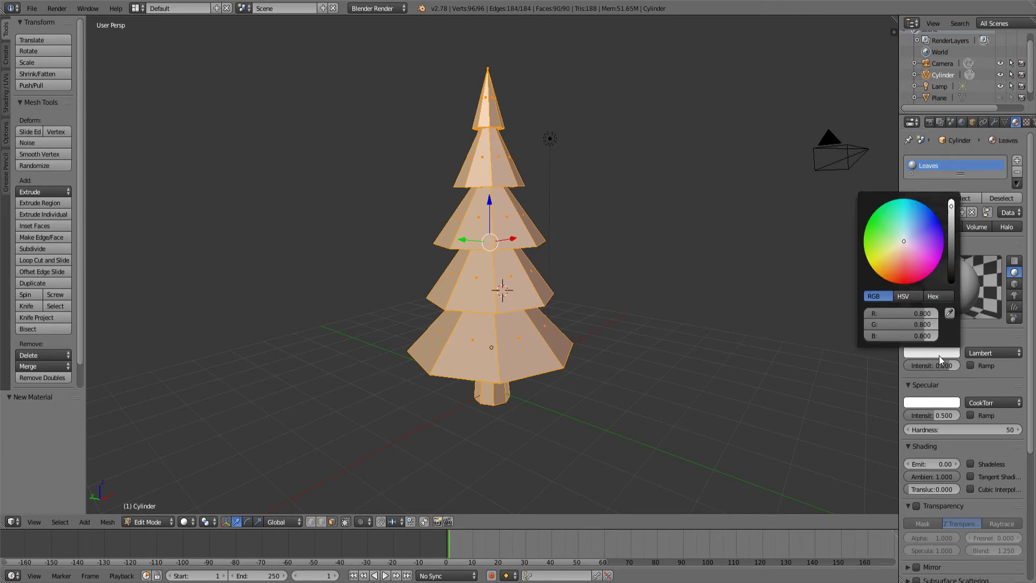
click(872, 244)
drag(951, 214, 951, 238)
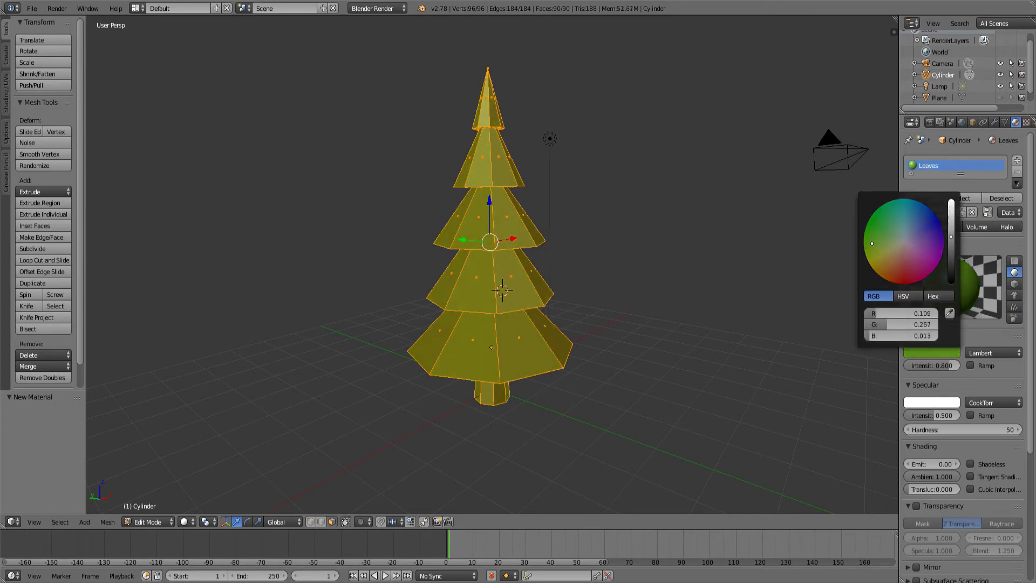
Step: Add a second material slot and assign the trunk's eight side faces and bottom face to it
click(1017, 161)
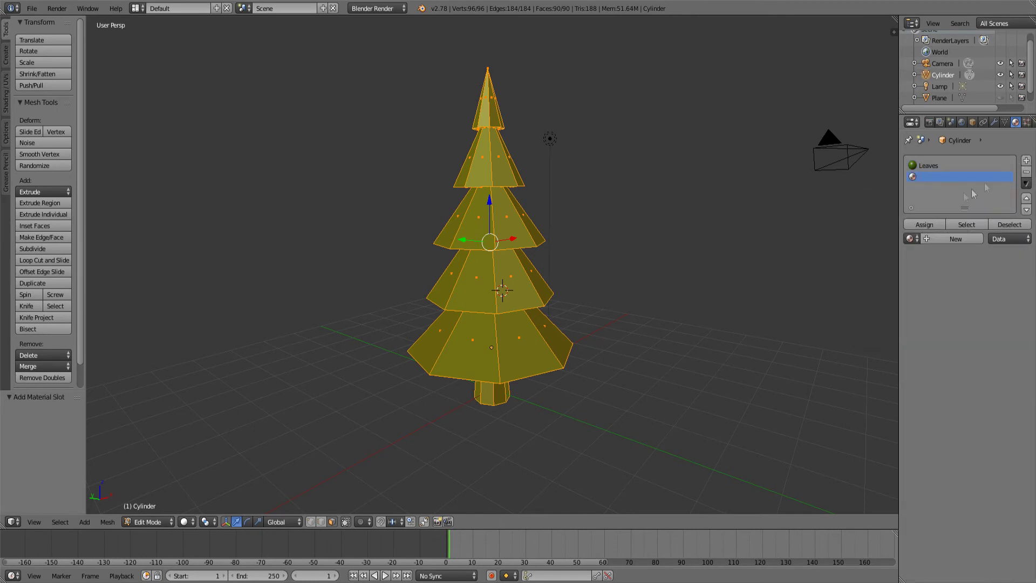
click(950, 165)
middle_drag(607, 297, 591, 248)
right_click(477, 386)
shift+right_click(486, 384)
middle_drag(487, 382, 623, 369)
shift+right_click(495, 376)
shift+right_click(477, 377)
middle_drag(476, 377, 680, 378)
shift+right_click(509, 381)
shift+right_click(496, 381)
shift+right_click(483, 382)
middle_drag(540, 383, 681, 385)
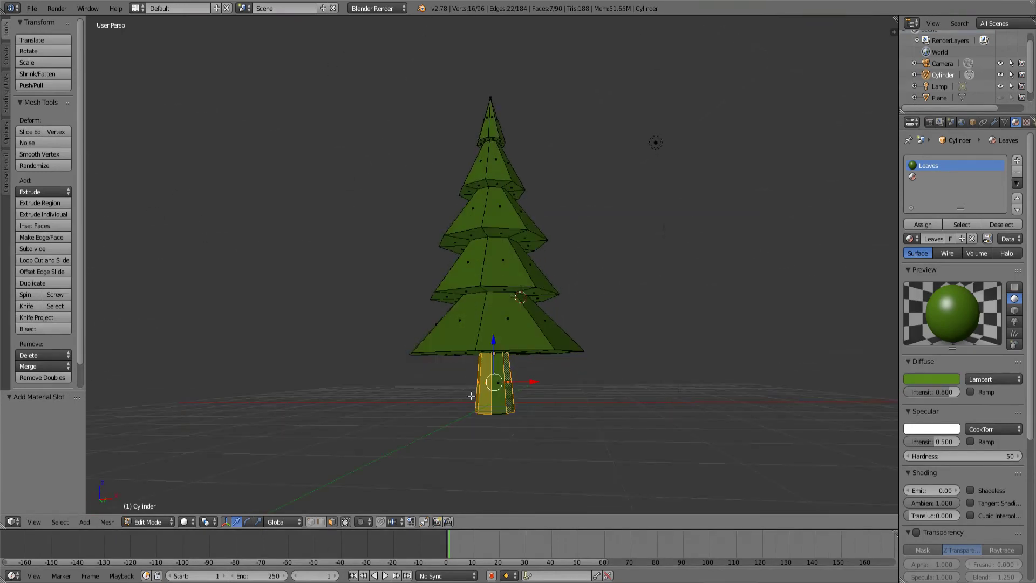
shift+right_click(496, 387)
middle_drag(495, 388, 488, 342)
shift+right_click(495, 393)
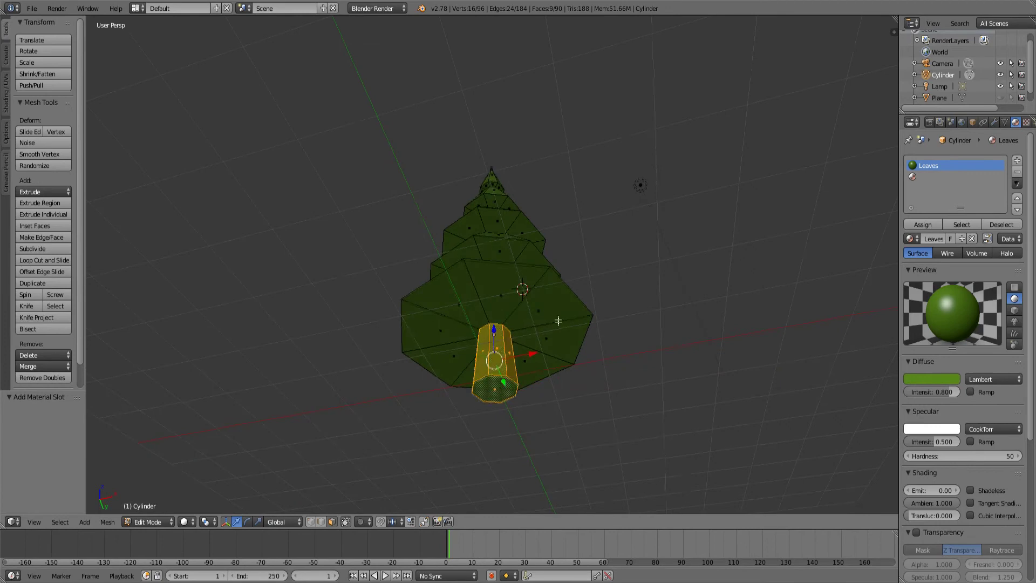
middle_drag(558, 321, 529, 369)
click(925, 177)
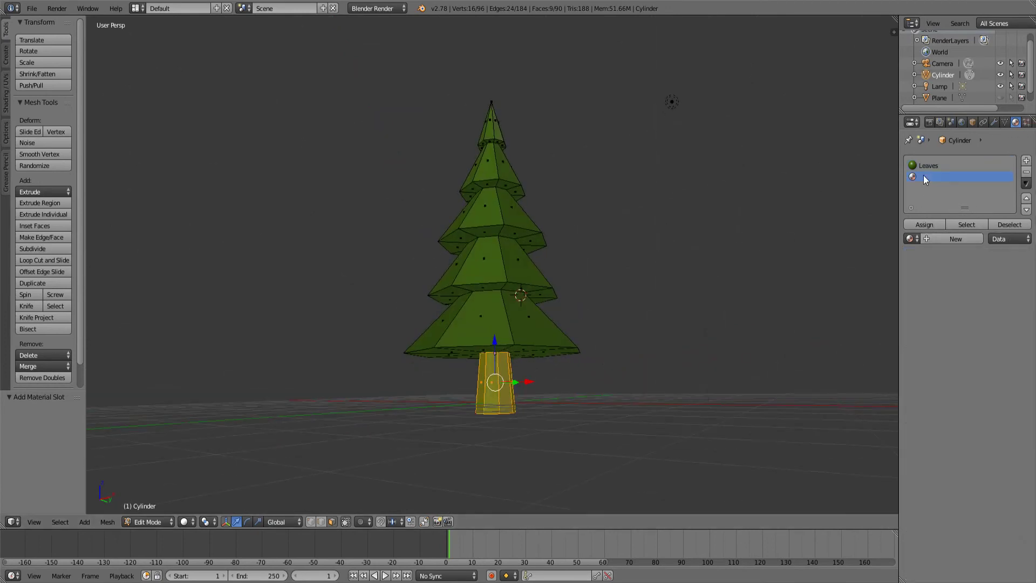
click(931, 225)
middle_drag(747, 329, 621, 365)
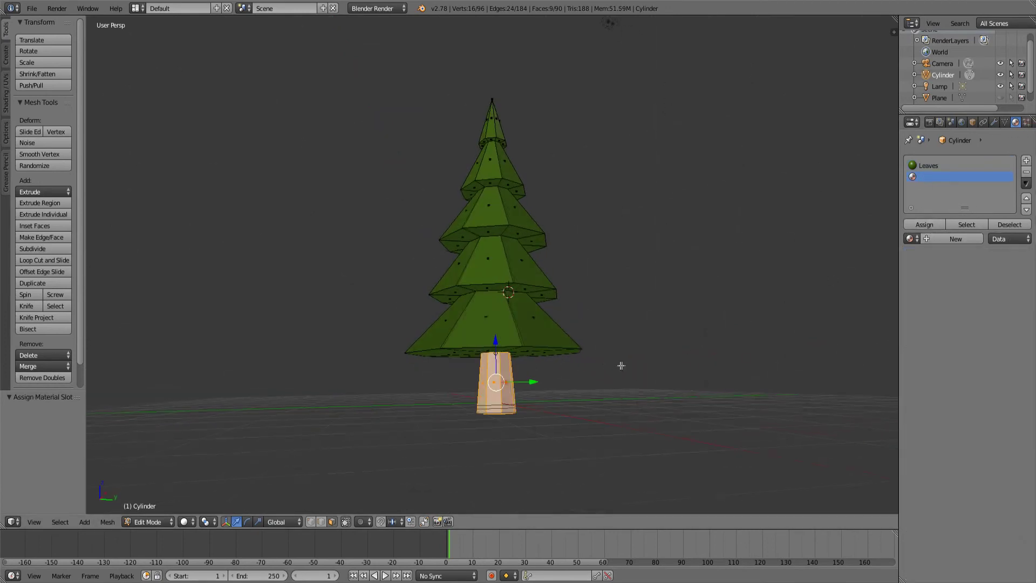
Step: Create a new material in the second slot, name it Trunk and give it an orange diffuse colour
click(973, 238)
click(924, 376)
double_click(941, 179)
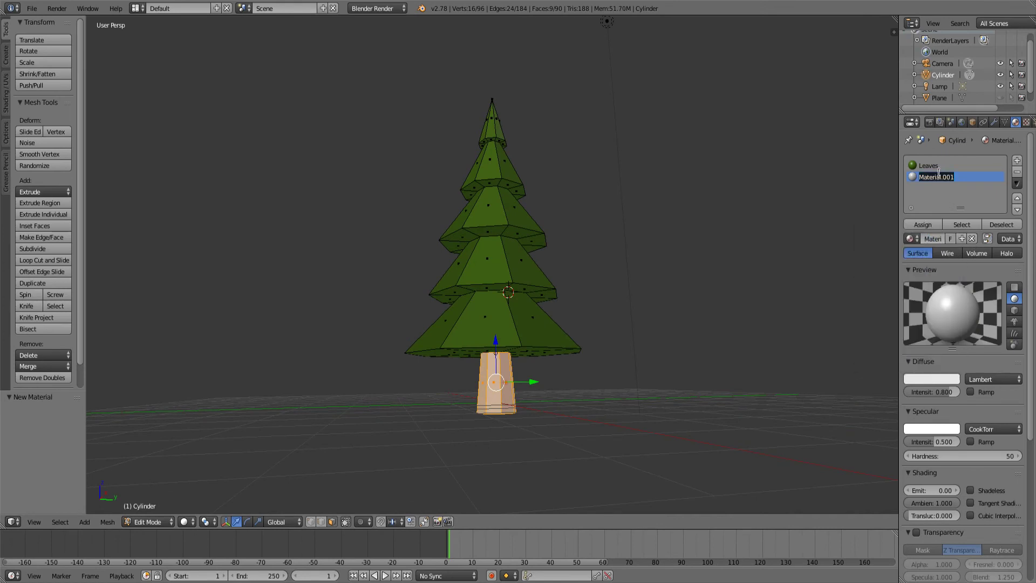
text(Trunk)
key(Return)
click(933, 379)
drag(898, 281, 881, 295)
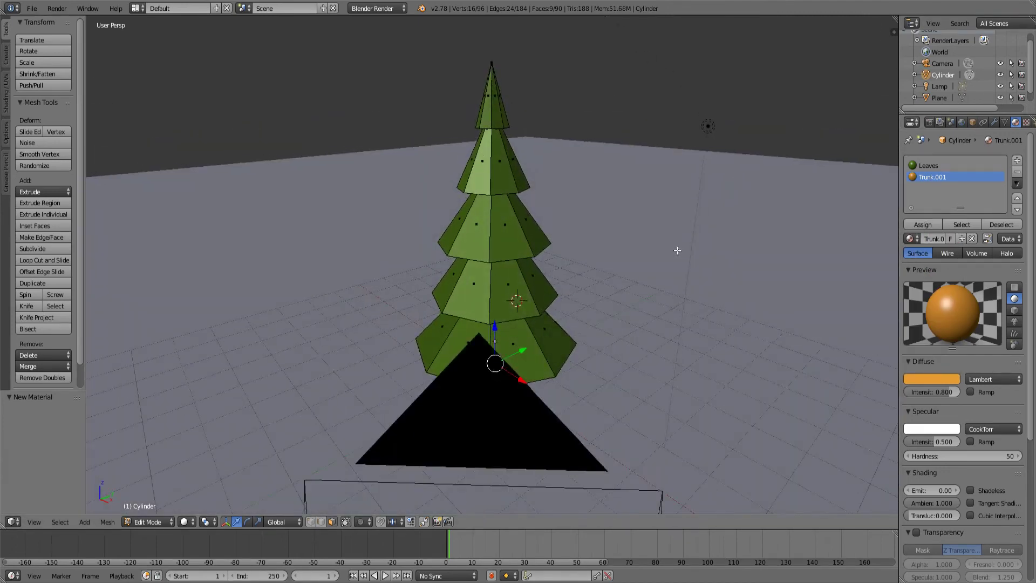
Step: In Object Mode and camera view, move the tree to the right part of the camera frame, finishing with about 4.516 along Y
key(KP_0)
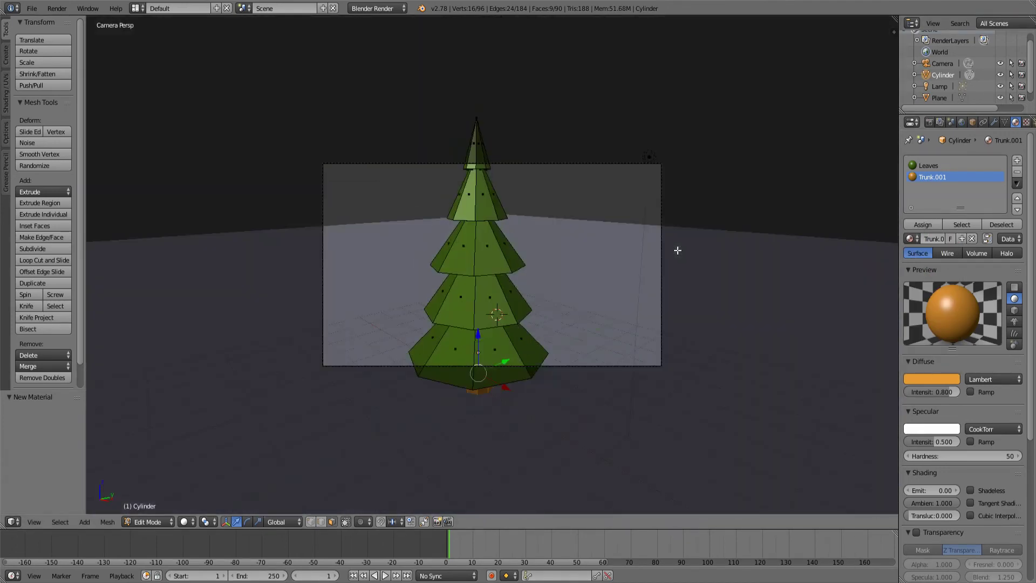
click(149, 520)
click(151, 509)
drag(502, 343, 557, 328)
drag(559, 345, 596, 296)
Step: Switch the viewport shading to Rendered and place the 3D cursor at the base of the trunk
click(197, 521)
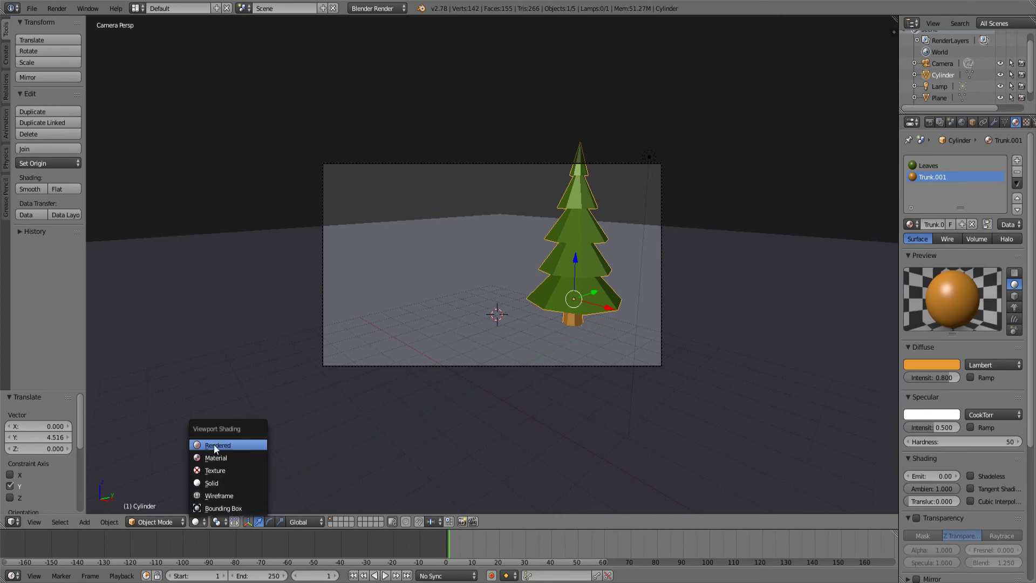
click(214, 445)
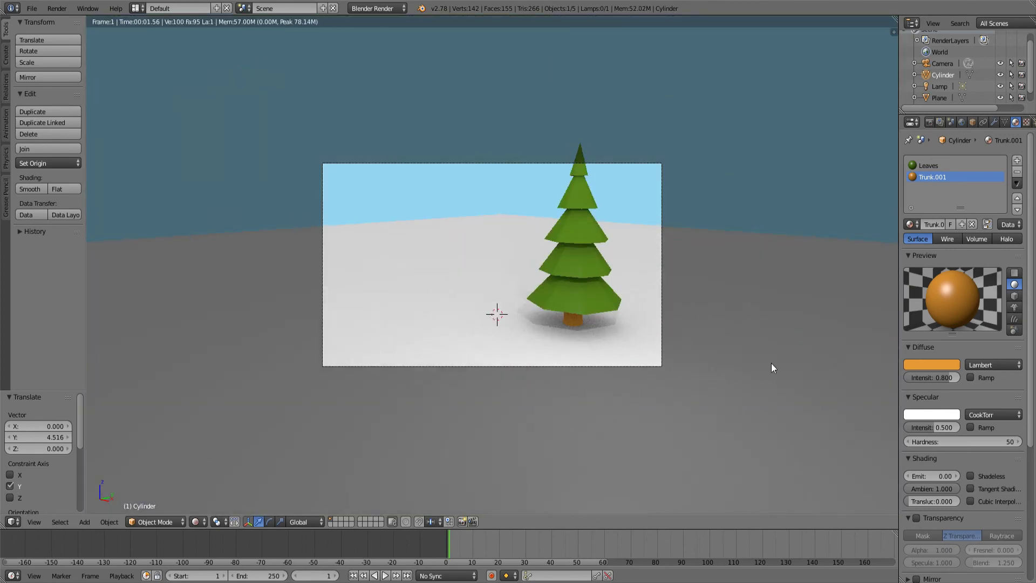
click(562, 327)
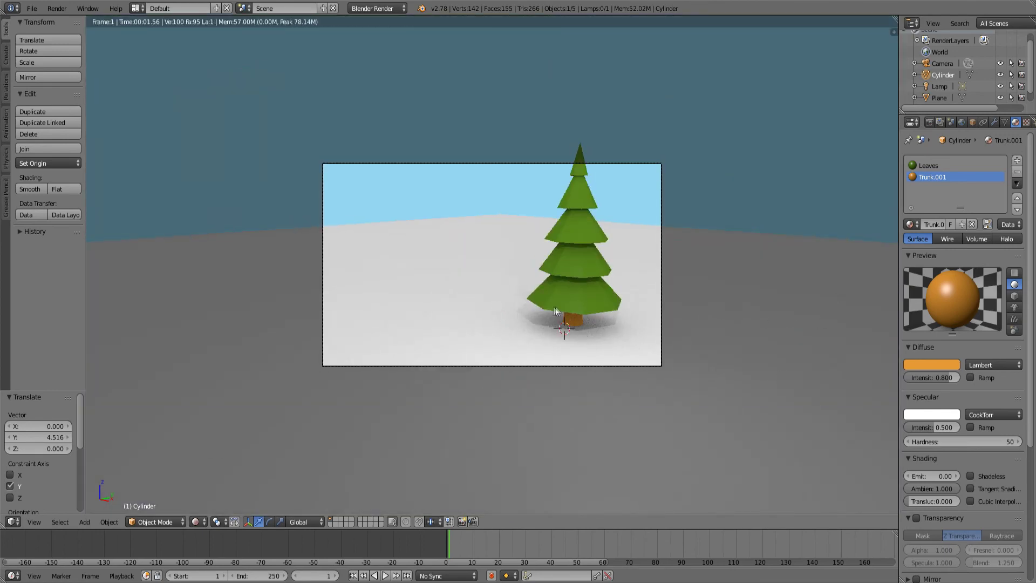